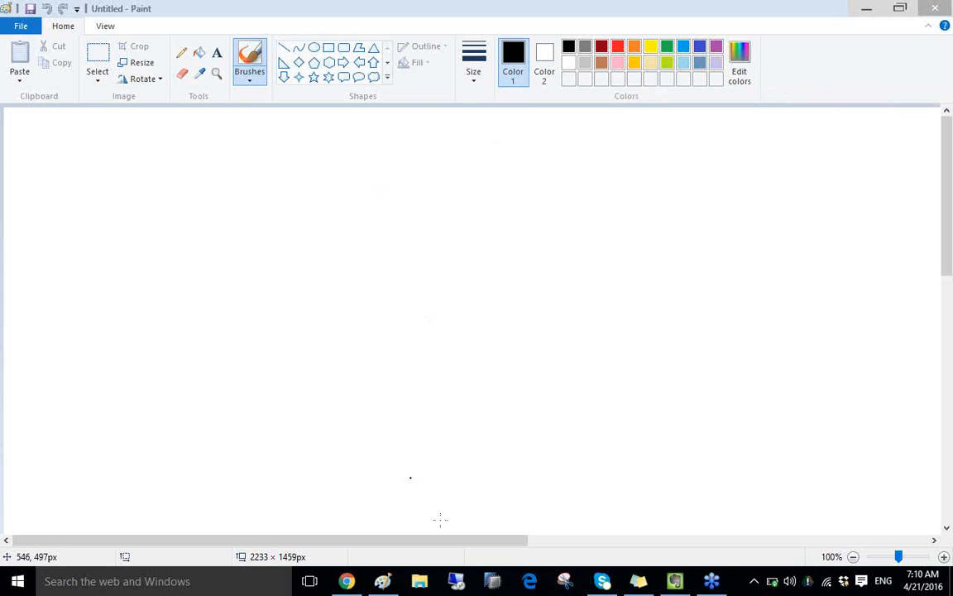
left_click(456, 580)
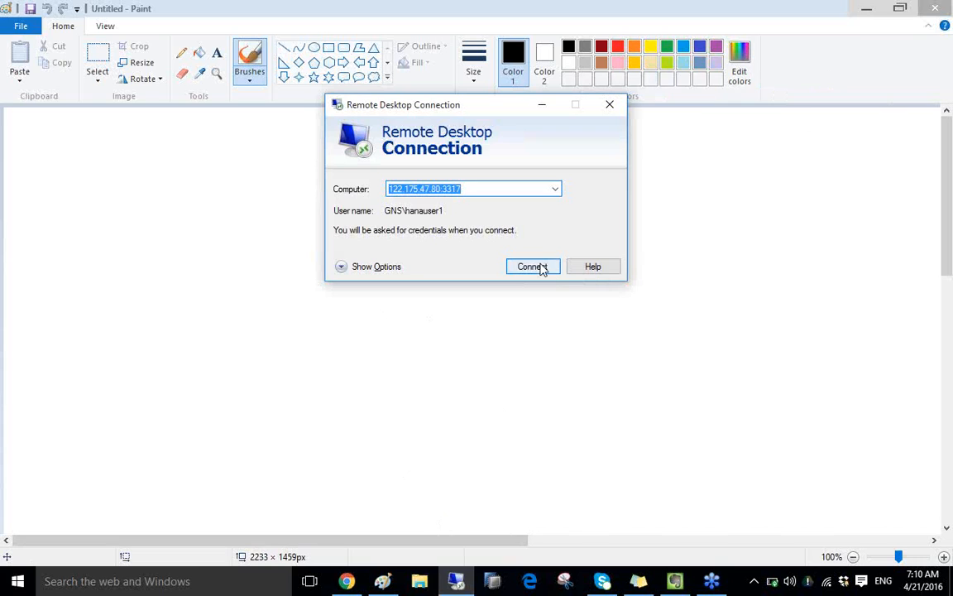
left_click(556, 189)
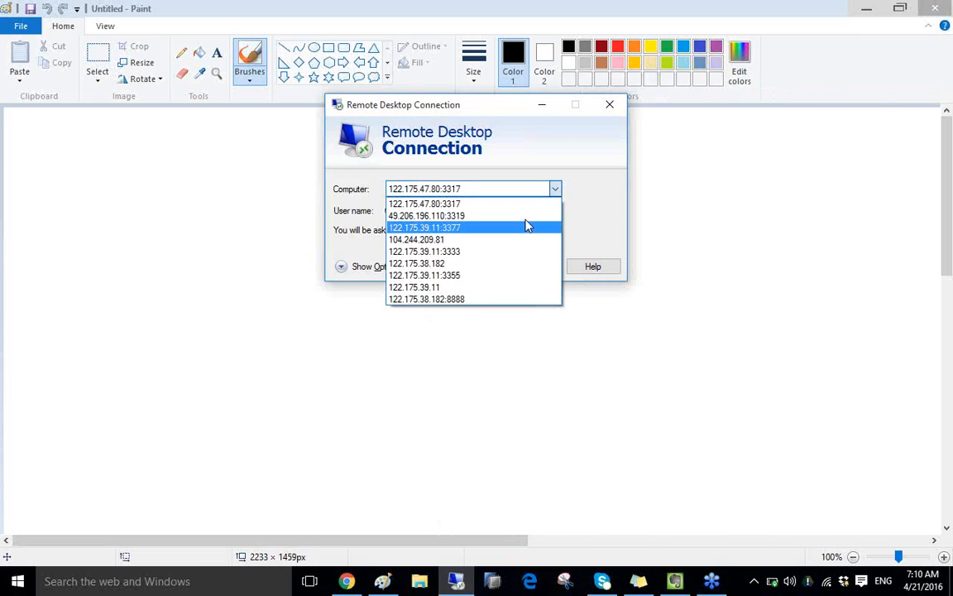
left_click(530, 205)
left_click(529, 272)
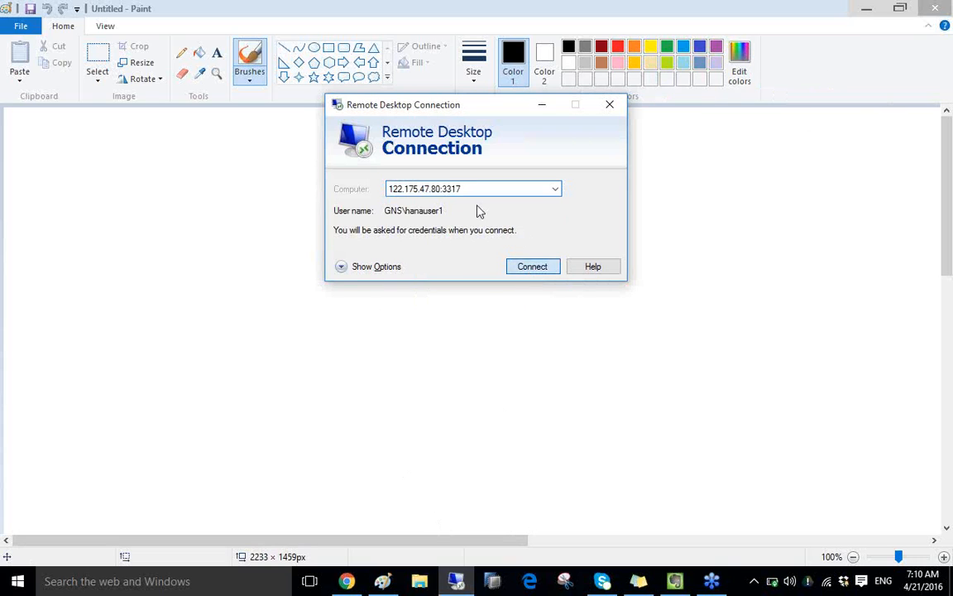
- Enter the account password to sign in to the remote computer, submitting it a second time when credentials are requested again
type("*******")
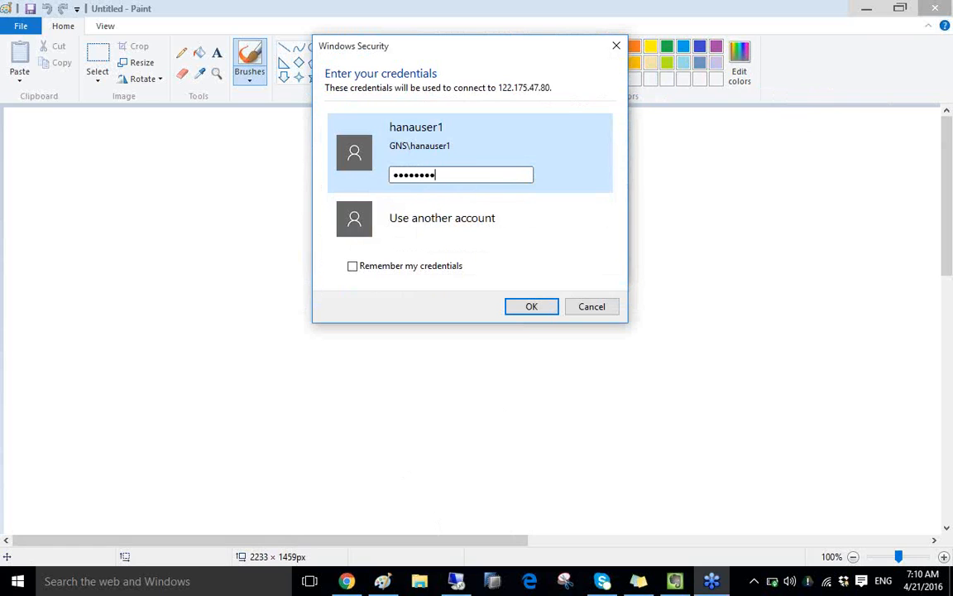
key("Return")
type("**********")
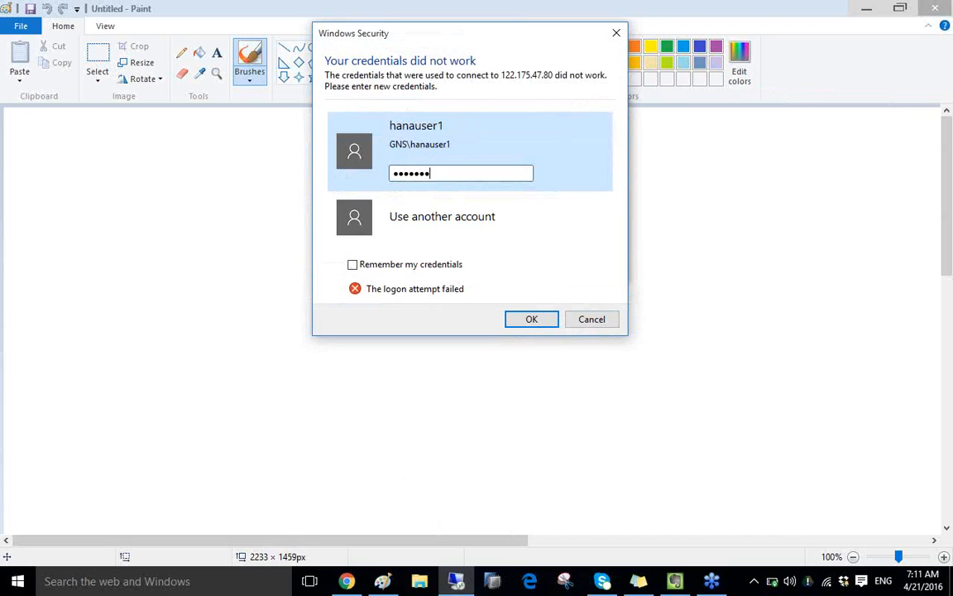
key("Return")
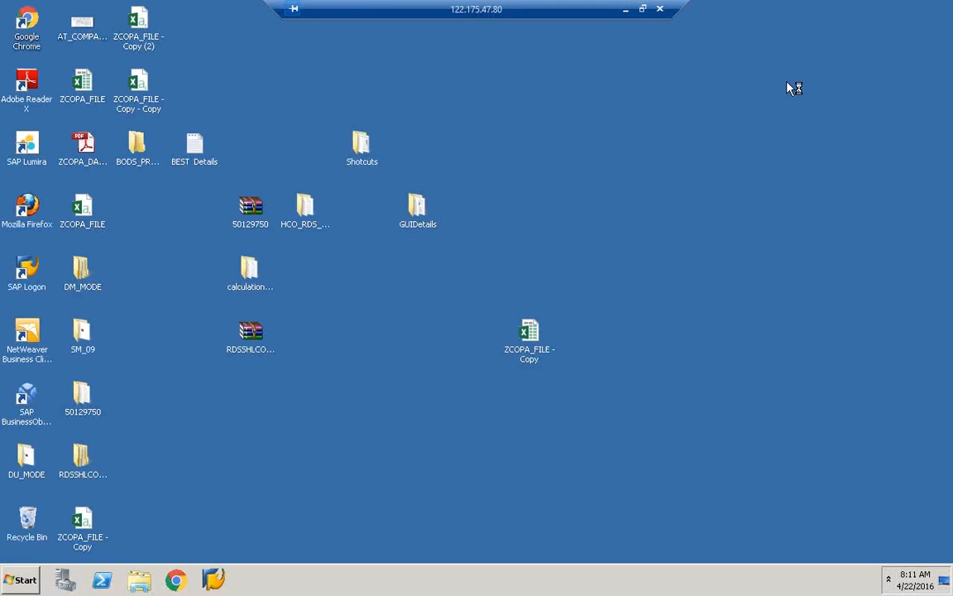
- Search for mspaint on the remote computer and open Paint
left_click(22, 583)
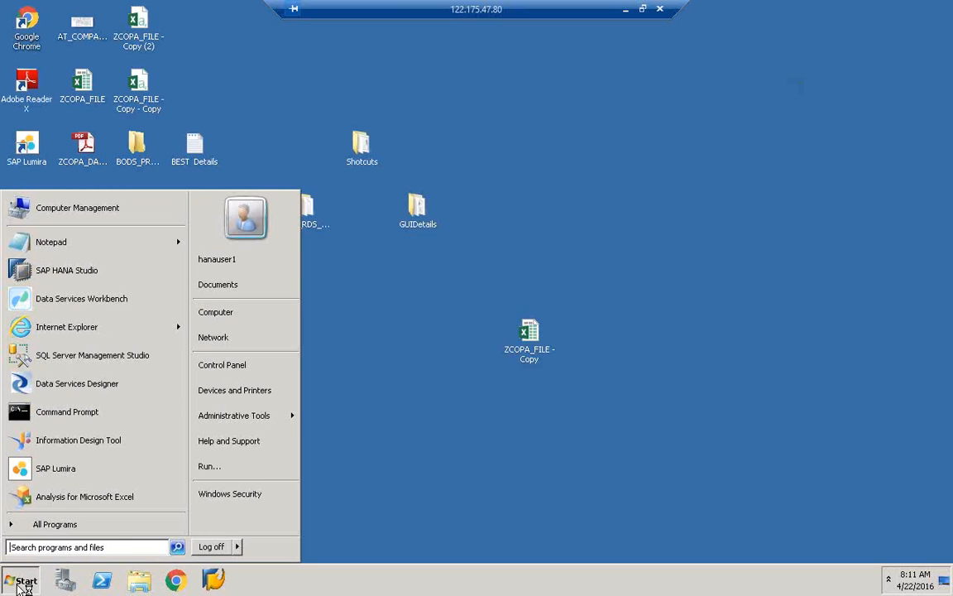
left_click(64, 547)
type("mspaint")
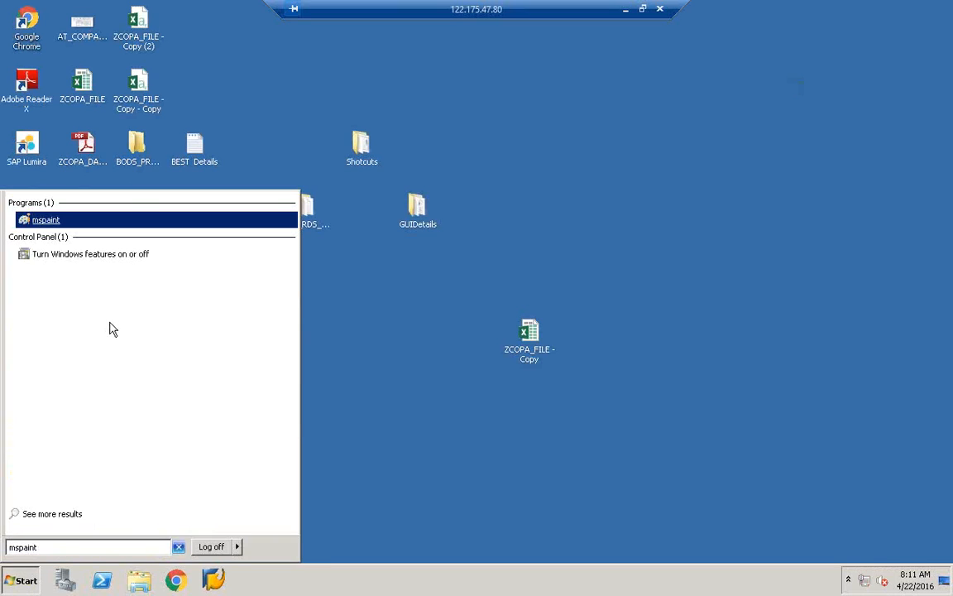
key("Return")
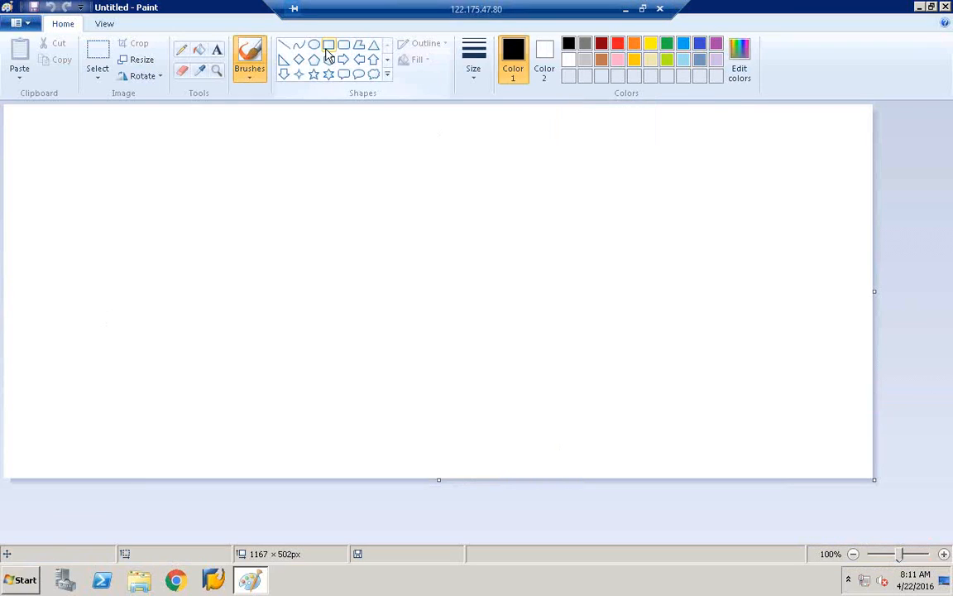
- Draw a wide black rectangle of about 272 × 49 px at the canvas's upper edge as a title box
left_click(328, 45)
left_click_drag(319, 110, 521, 147)
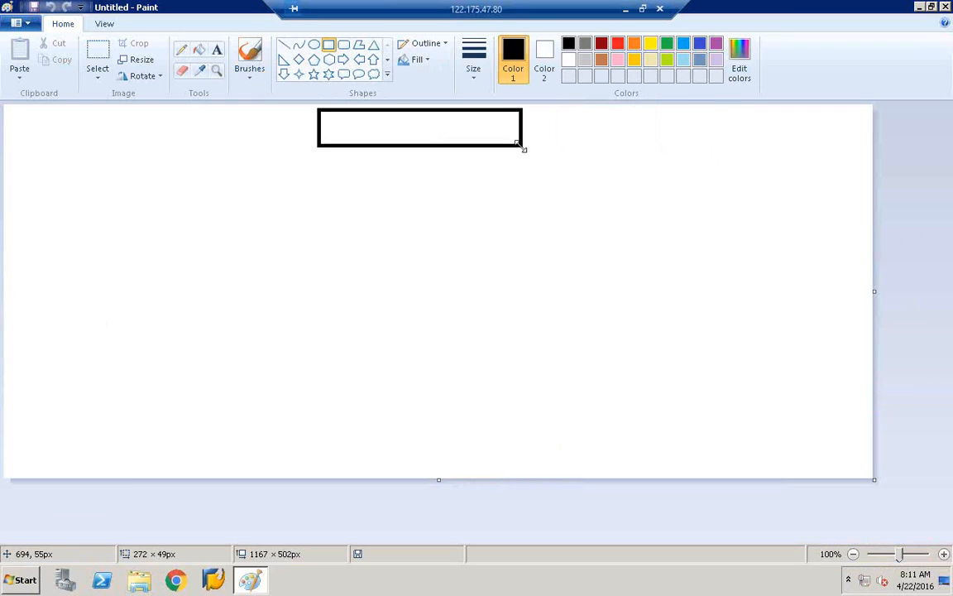
- Start a text box inside the title rectangle with the font size set to 18
left_click(217, 48)
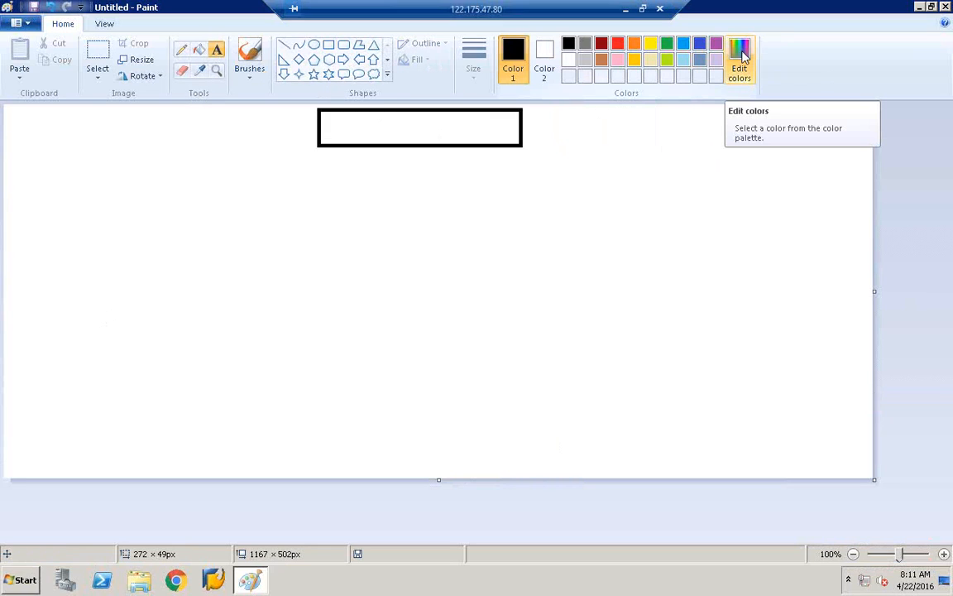
left_click(376, 125)
left_click(362, 130)
left_click(362, 126)
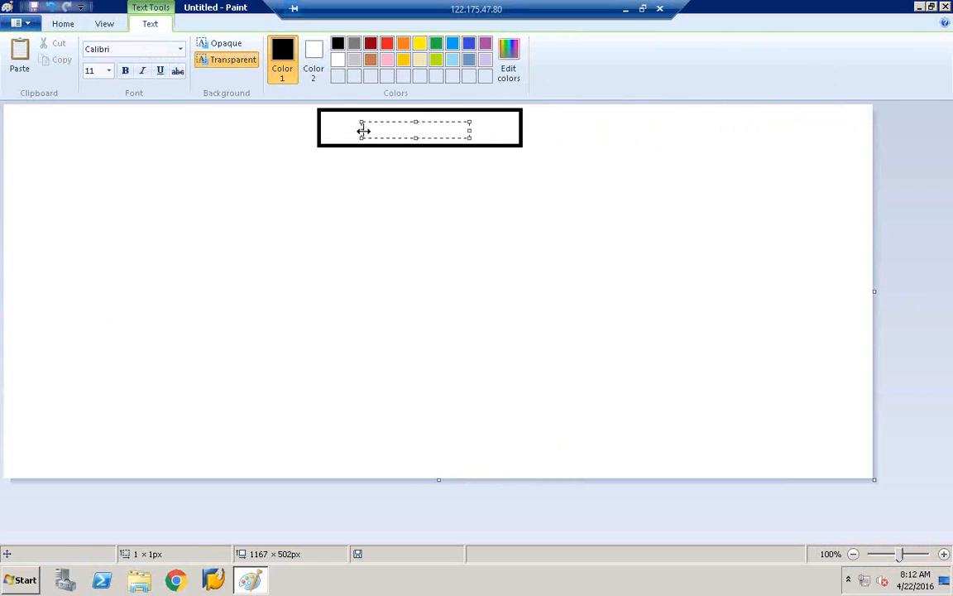
left_click(110, 73)
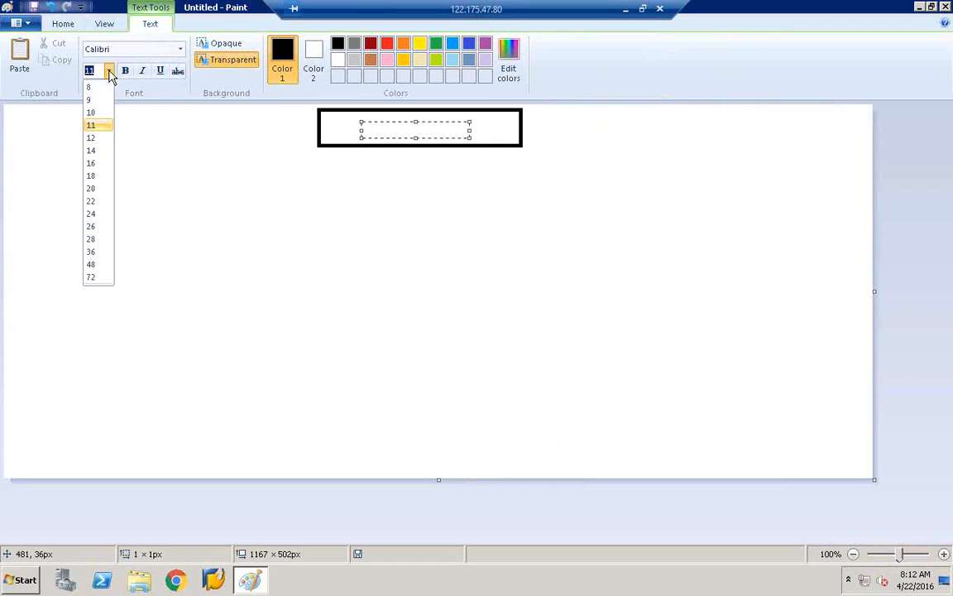
left_click(91, 138)
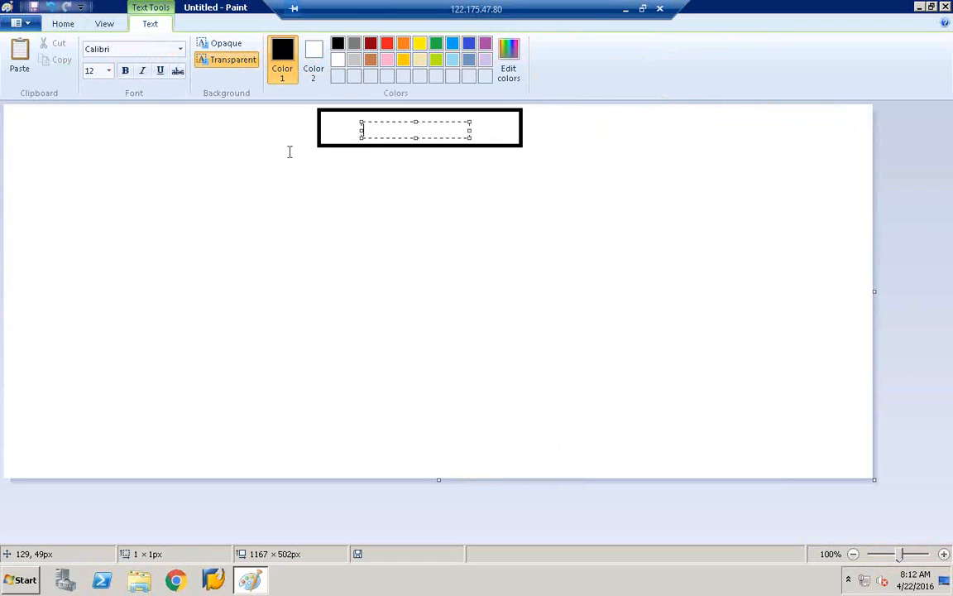
left_click(366, 143)
left_click(370, 133)
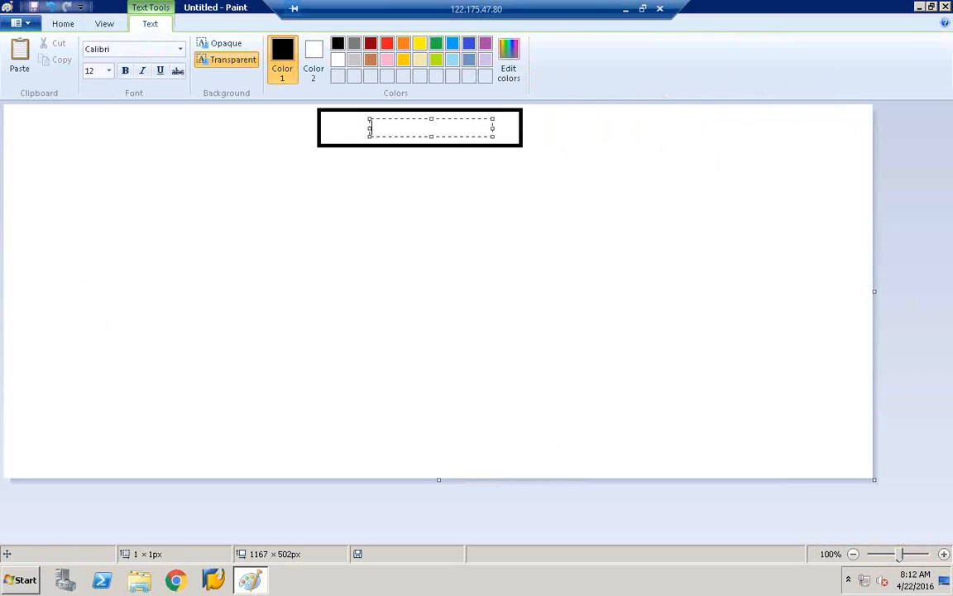
left_click(108, 71)
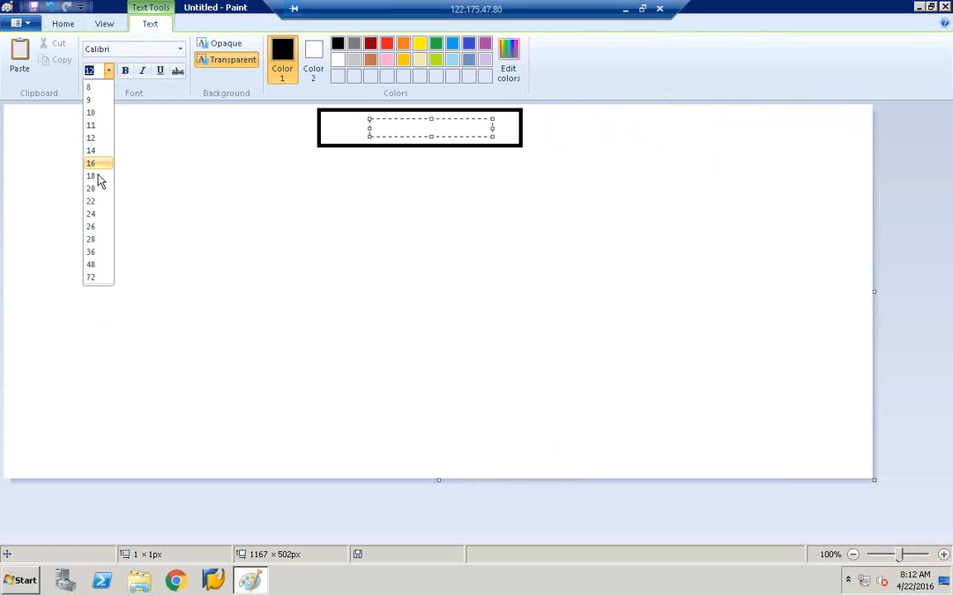
left_click(97, 175)
left_click(387, 141)
left_click(359, 126)
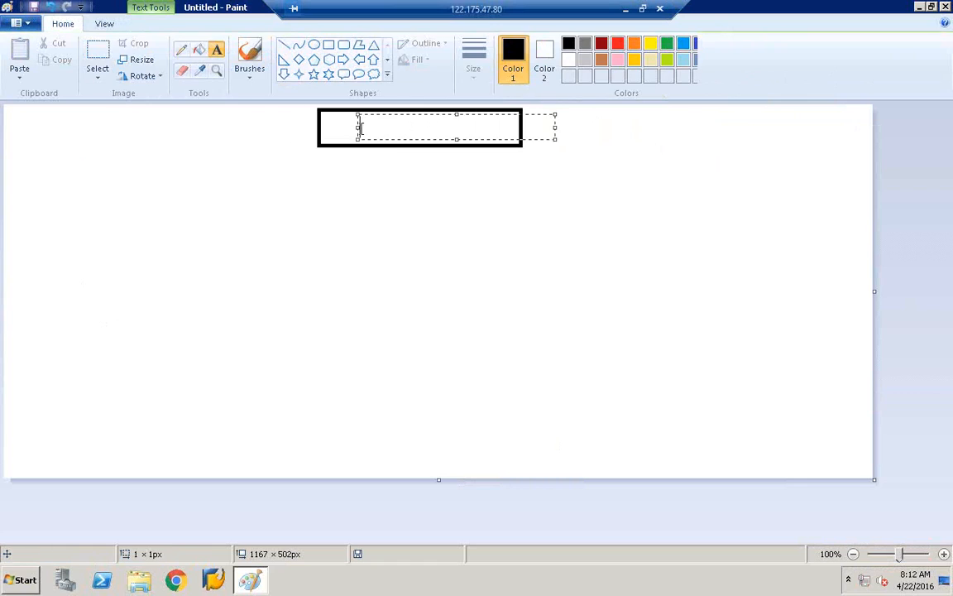
- Enter the title SLT in capitals inside the title rectangle
type("slt")
key("BackSpace")
key("BackSpace")
key("BackSpace")
type("SLT")
left_click(461, 240)
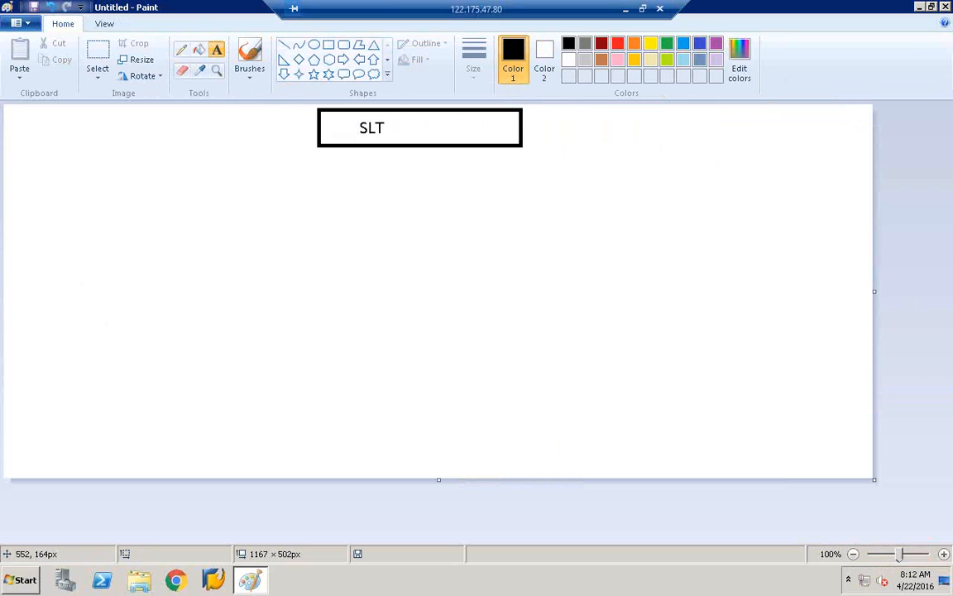
- Draw a rectangle of about 160 × 129 px on the canvas's left side and label it ECC underneath
left_click(329, 43)
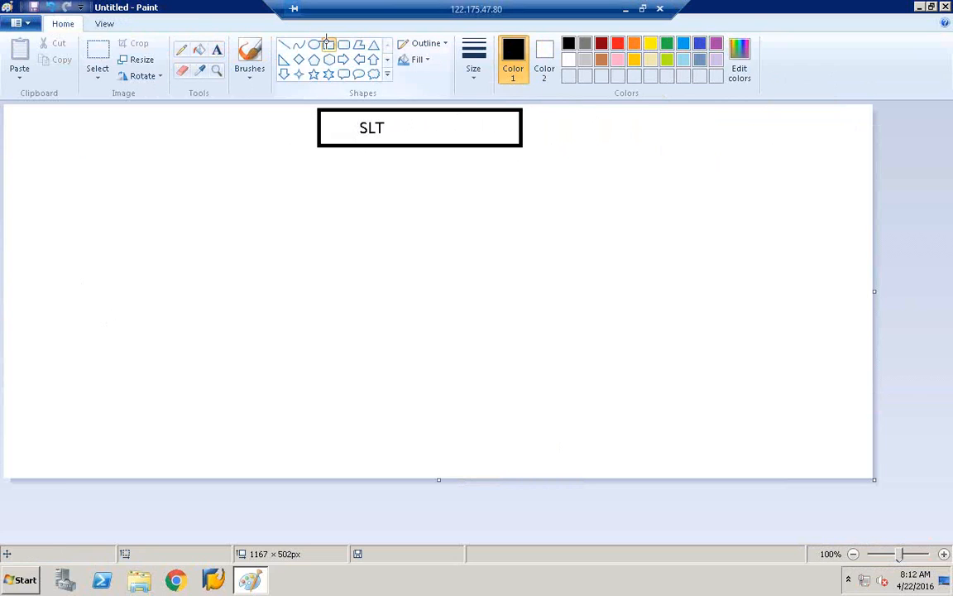
mouse_move(62, 183)
left_mouse_down()
mouse_move(145, 230)
mouse_move(181, 278)
left_mouse_up()
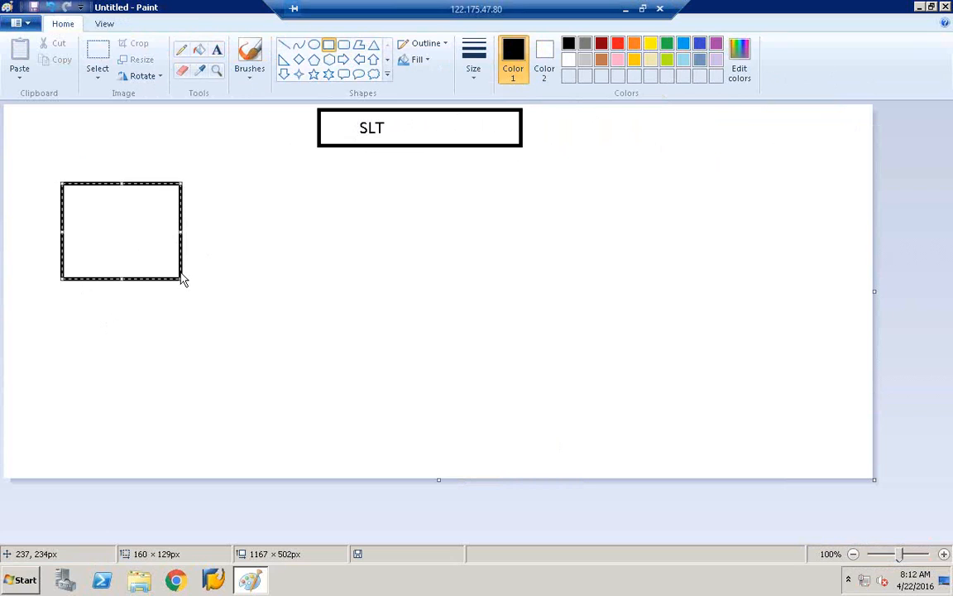
left_click(216, 50)
left_click(108, 283)
type("E")
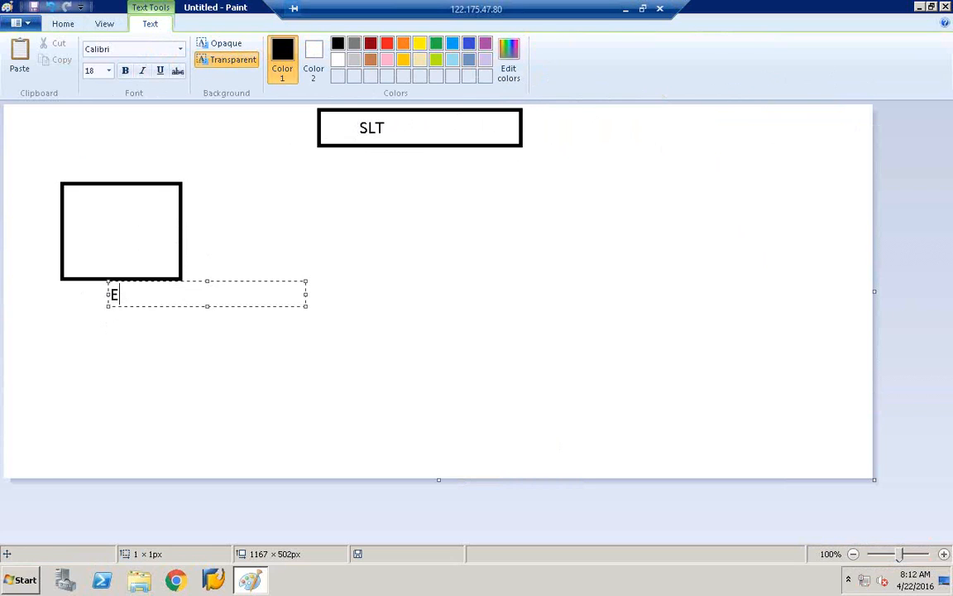
type("CC")
left_click(257, 232)
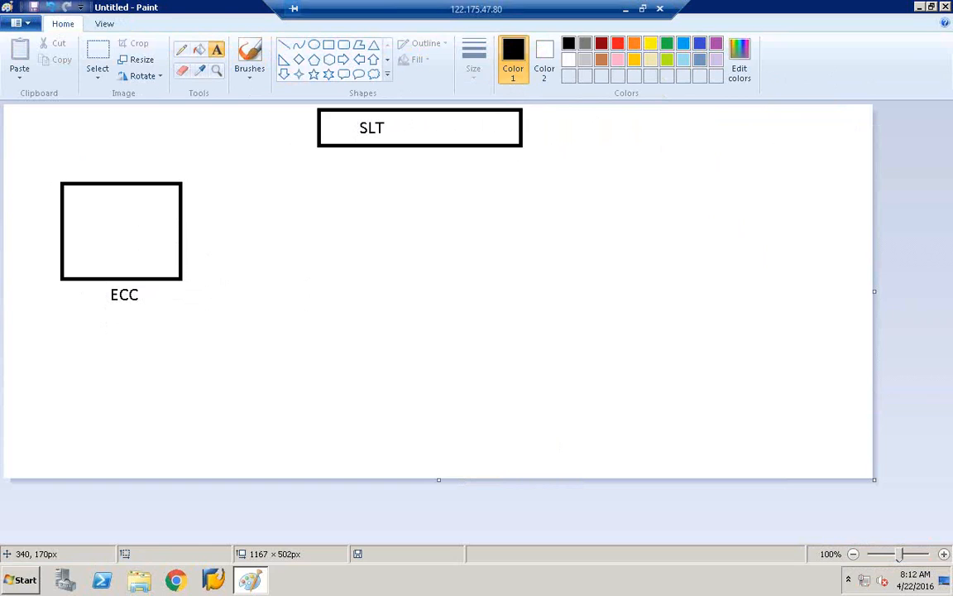
- Draw another rectangle below the ECC box near the canvas's lower edge and label it MSSQL underneath
left_click(329, 46)
left_click(60, 364)
left_click_drag(182, 414, 202, 438)
left_click(217, 49)
left_click(142, 451)
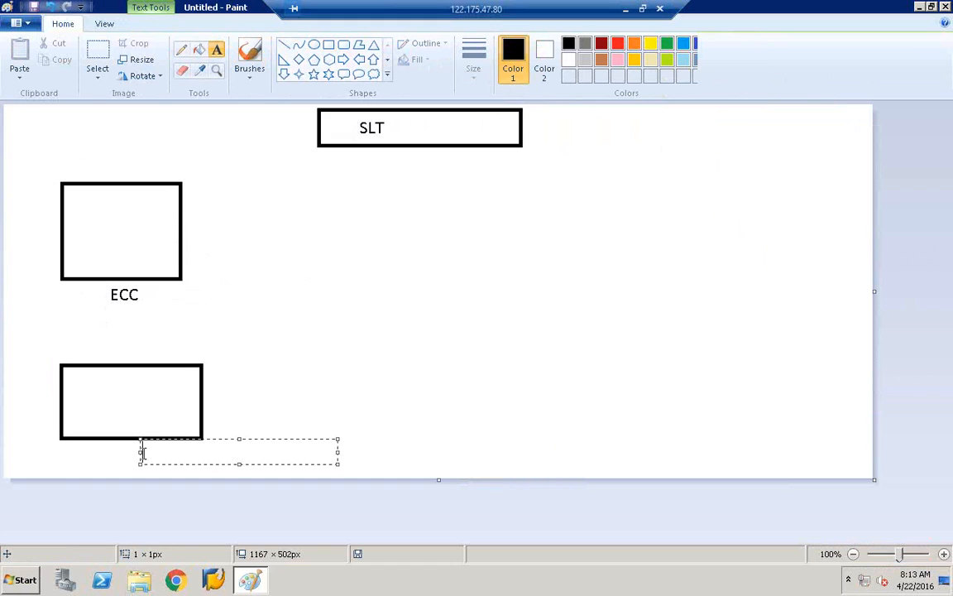
type("MSSQL")
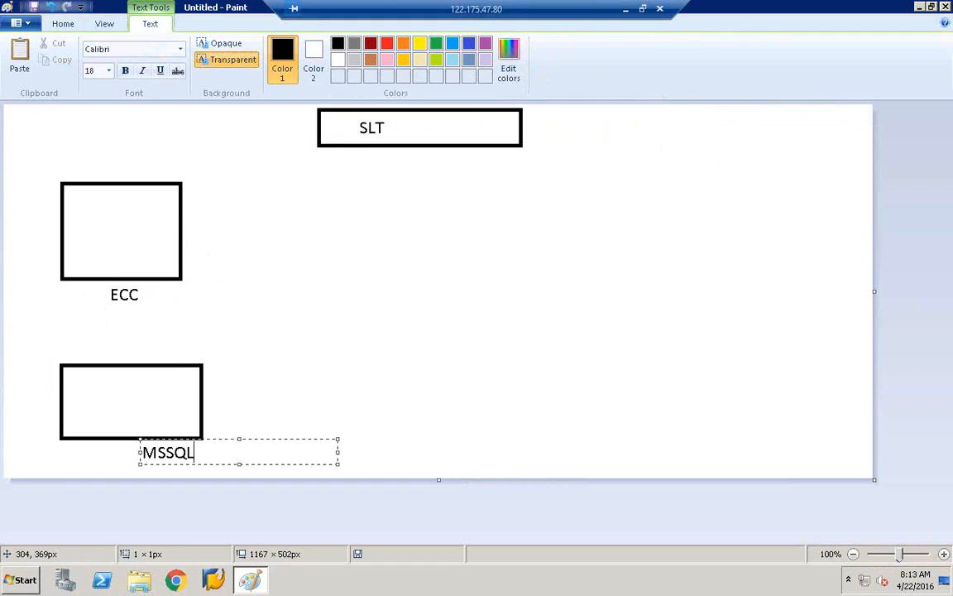
left_click(336, 315)
- Draw a rectangle of about 137 × 158 px near the canvas's middle and label it SLT underneath
left_click(329, 45)
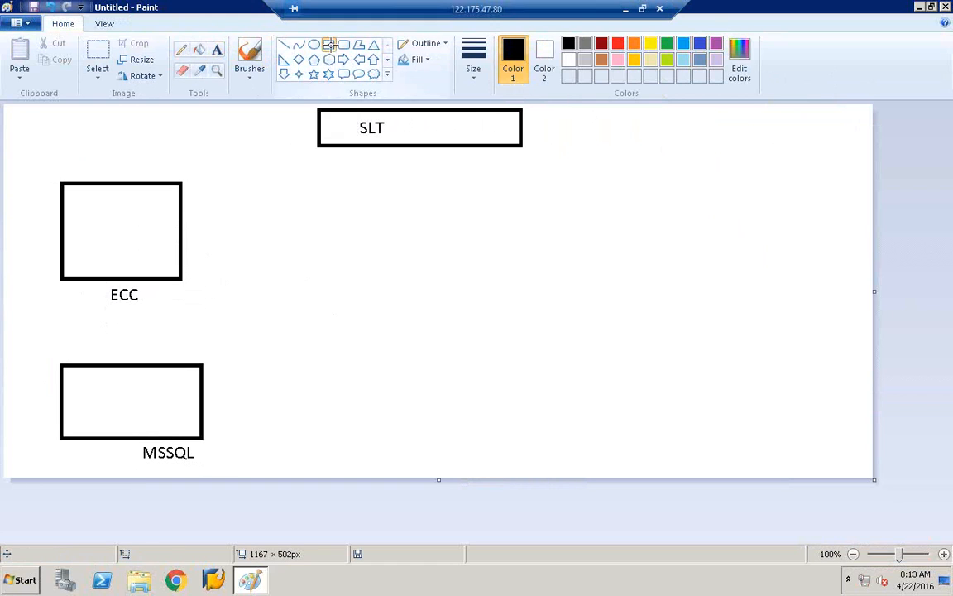
left_click_drag(347, 224, 449, 341)
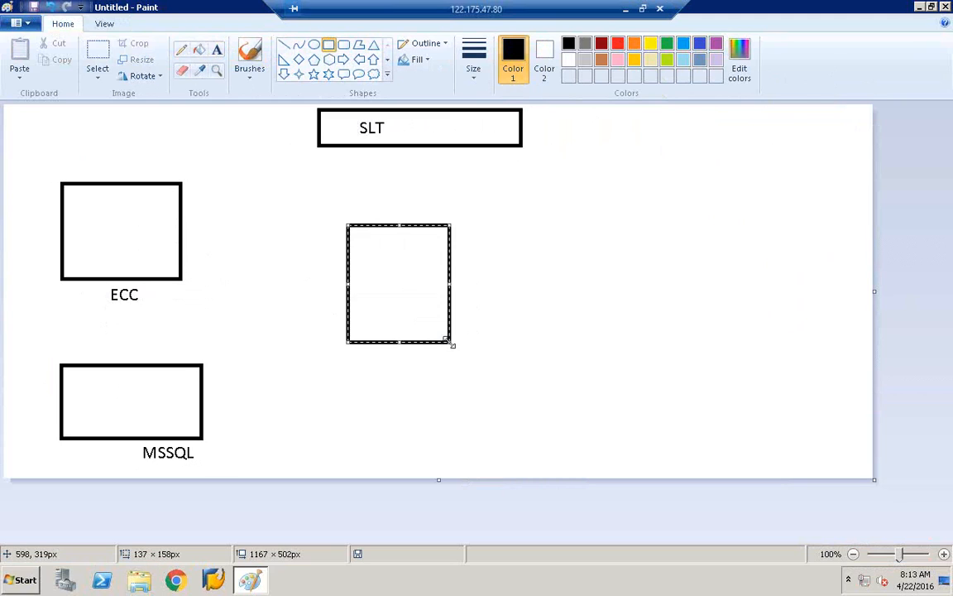
left_click(471, 271)
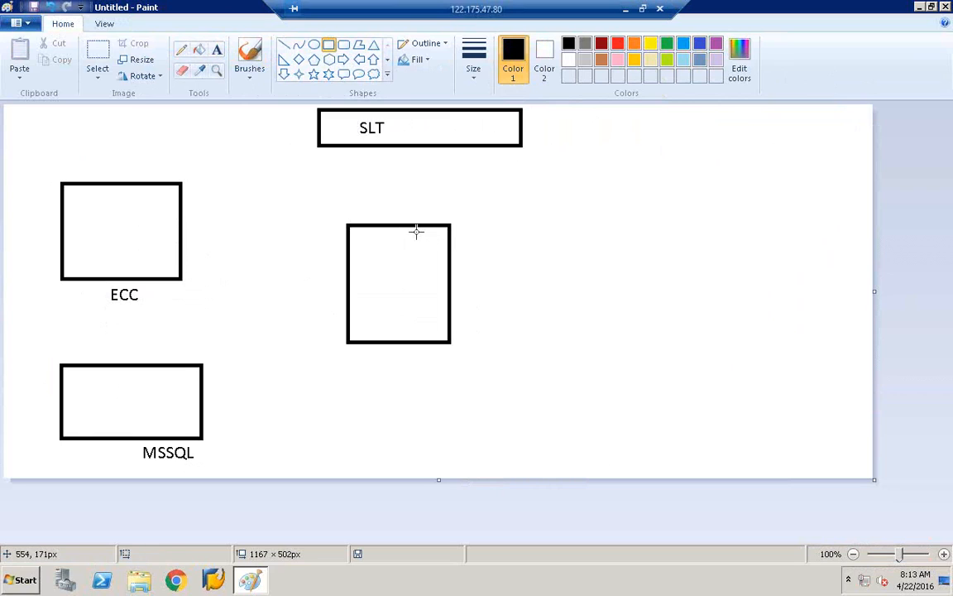
left_click(215, 50)
left_click(404, 359)
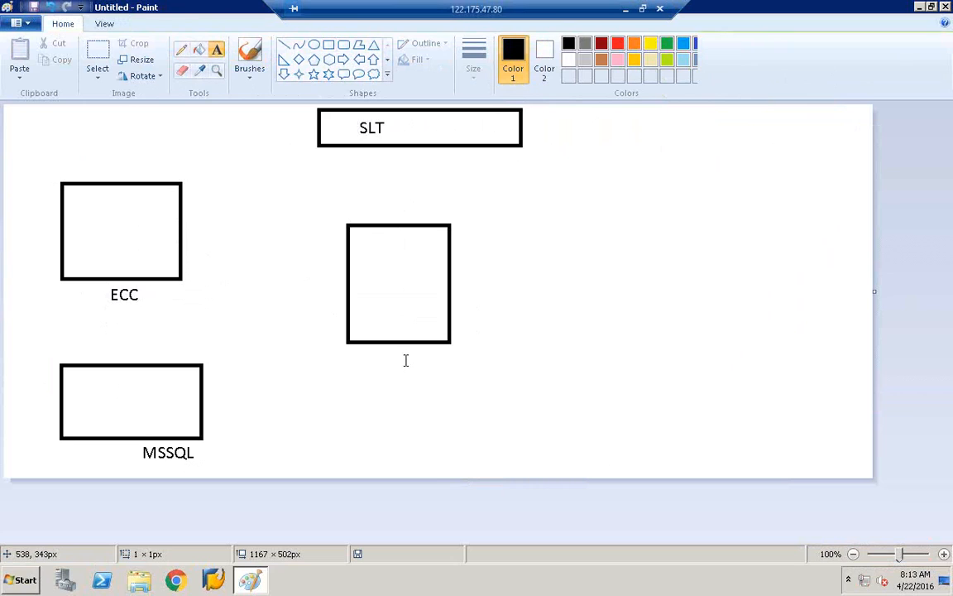
type("SLT")
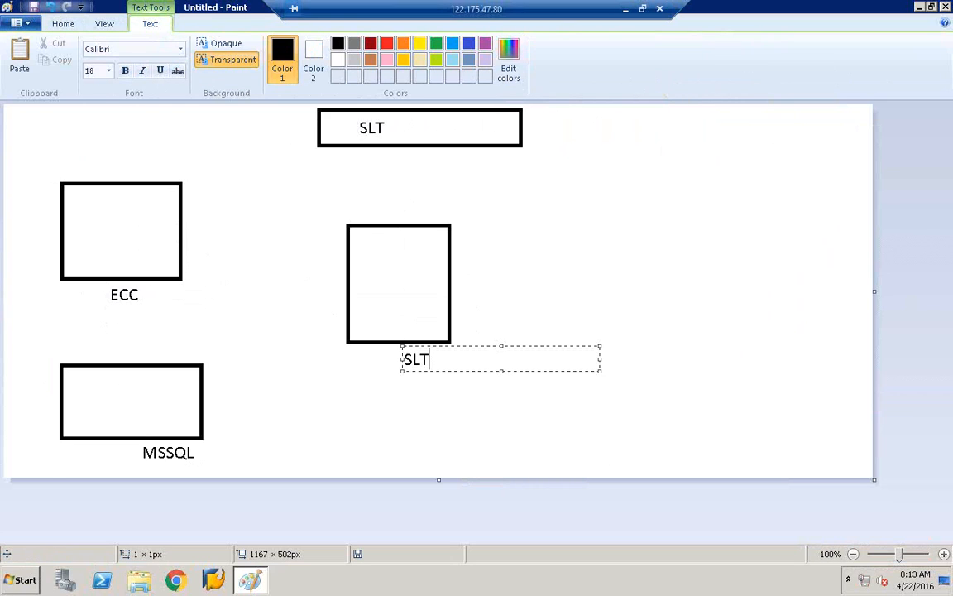
left_click(509, 236)
- Draw a freehand pencil curve from the top of the middle SLT box over into the ECC box, ending in a small loop
left_click(182, 51)
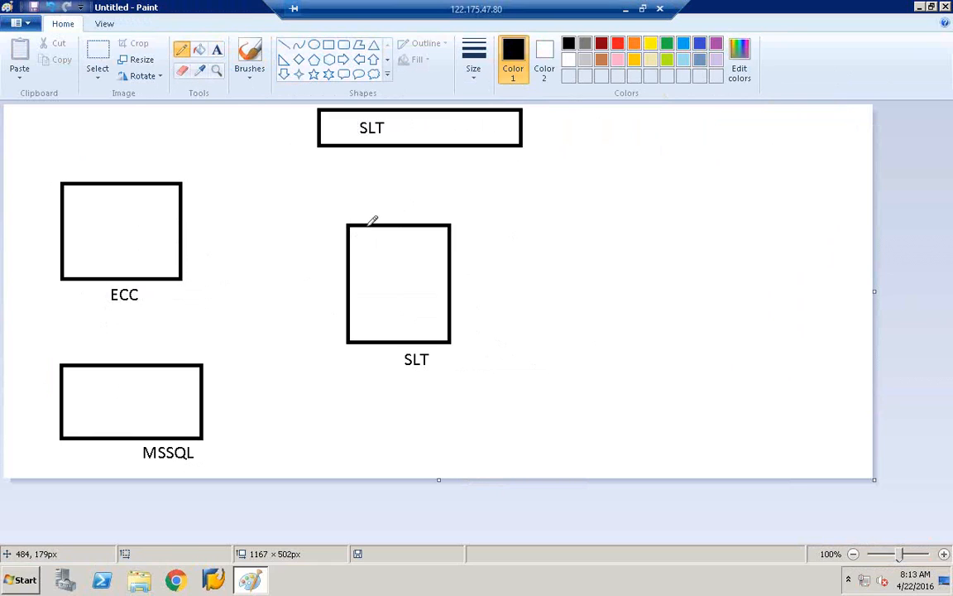
mouse_move(369, 223)
left_mouse_down()
mouse_move(293, 157)
mouse_move(206, 128)
mouse_move(166, 151)
mouse_move(153, 209)
left_mouse_up()
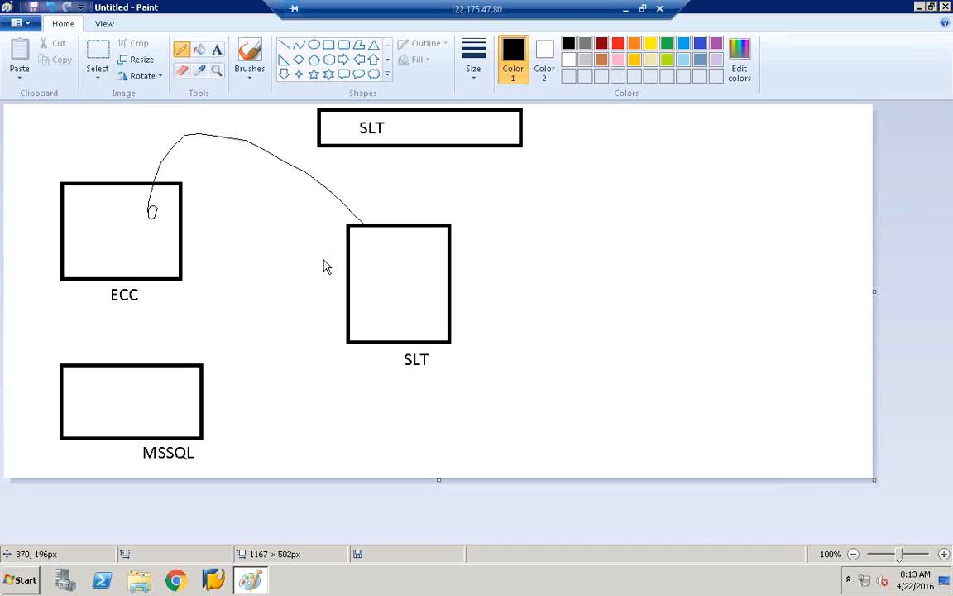
- Connect the ECC box to the middle SLT box with a straight line and label it RFC above
left_click(284, 43)
left_click_drag(183, 218, 347, 265)
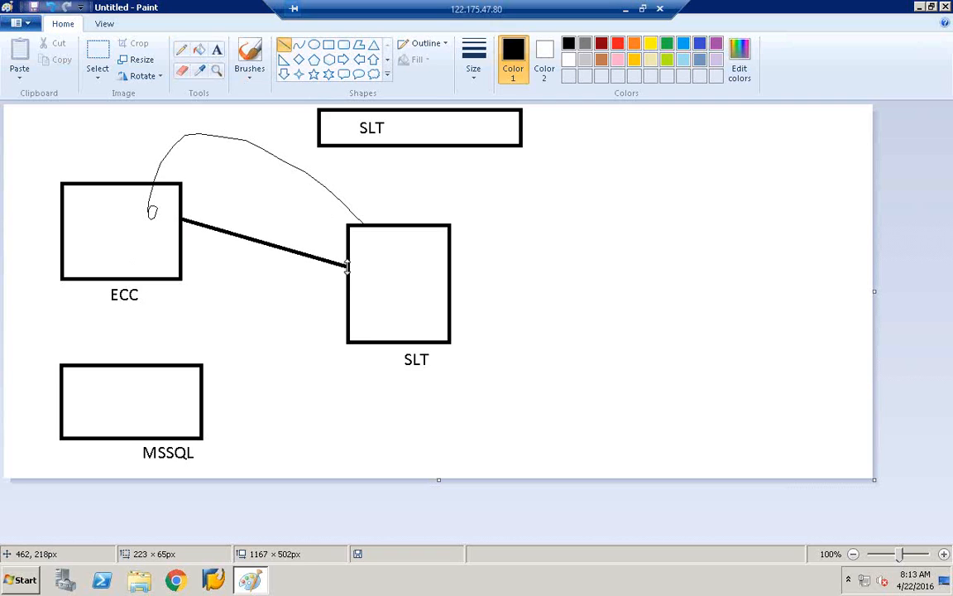
left_click(216, 49)
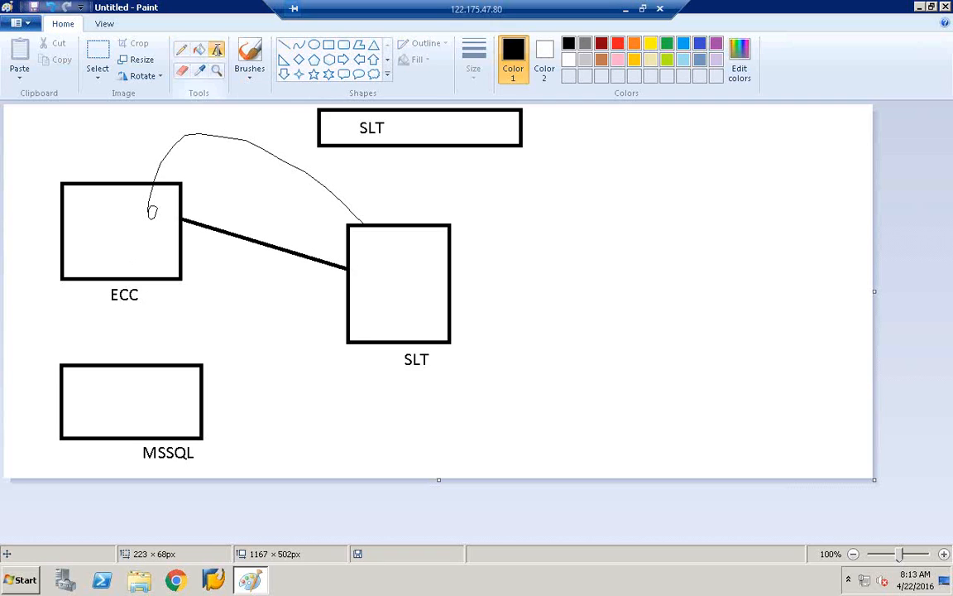
left_click(251, 215)
type("R")
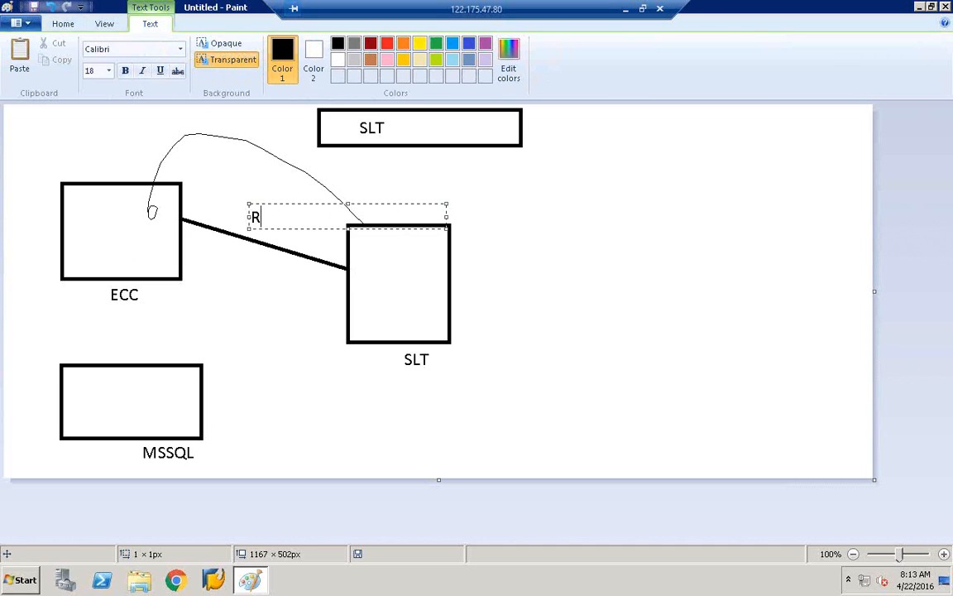
type("FC")
left_click(454, 188)
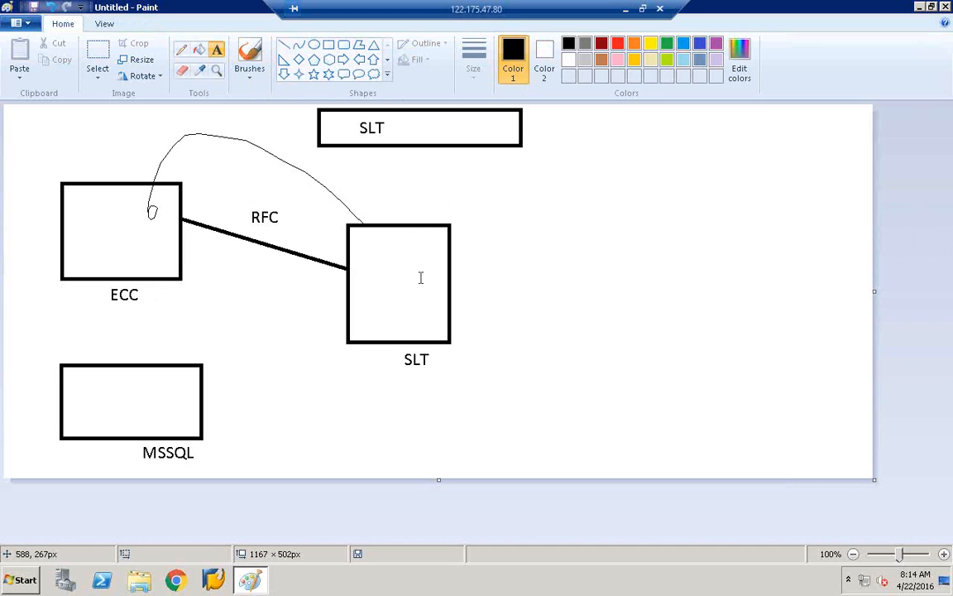
- Connect the MSSQL box to the middle SLT box with a straight line and label it DB below
left_click(284, 46)
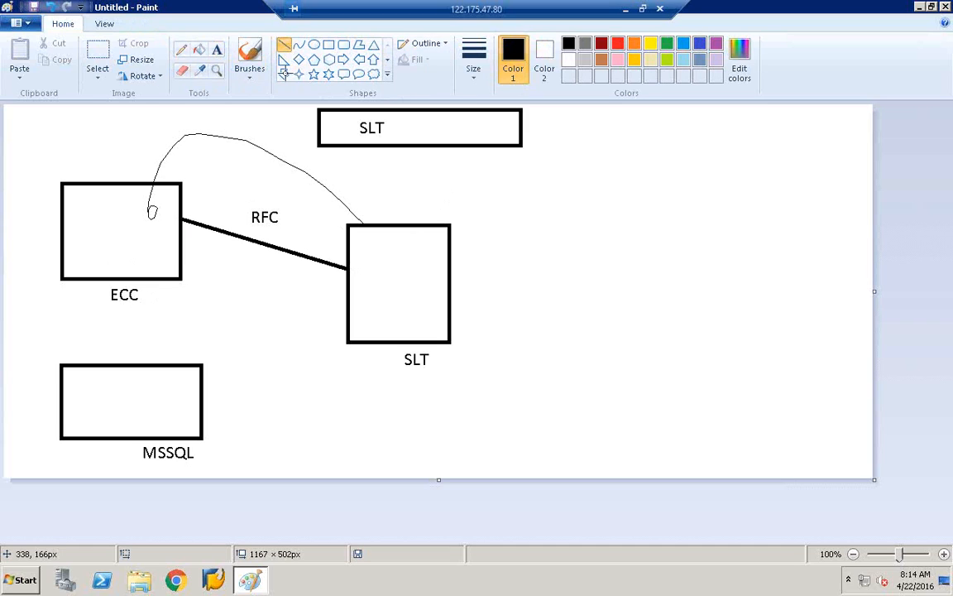
left_click_drag(203, 400, 255, 347)
left_click_drag(289, 317, 347, 299)
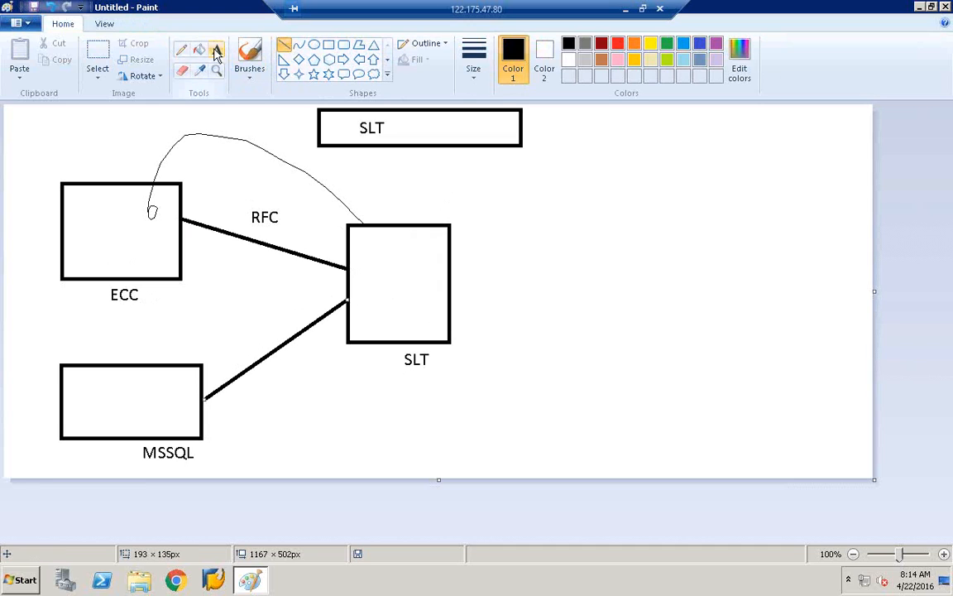
left_click(216, 51)
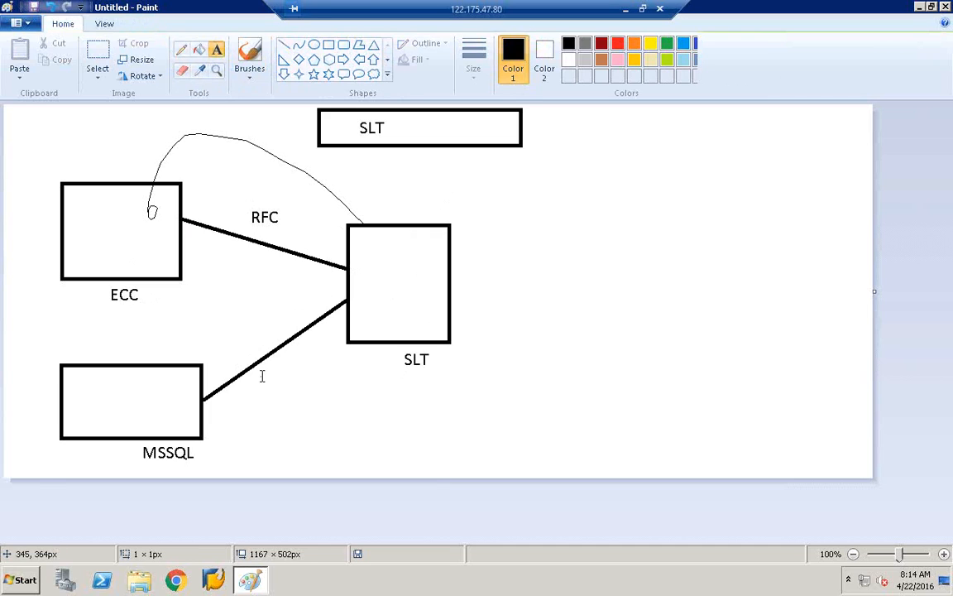
left_click(259, 375)
type("DB CONN")
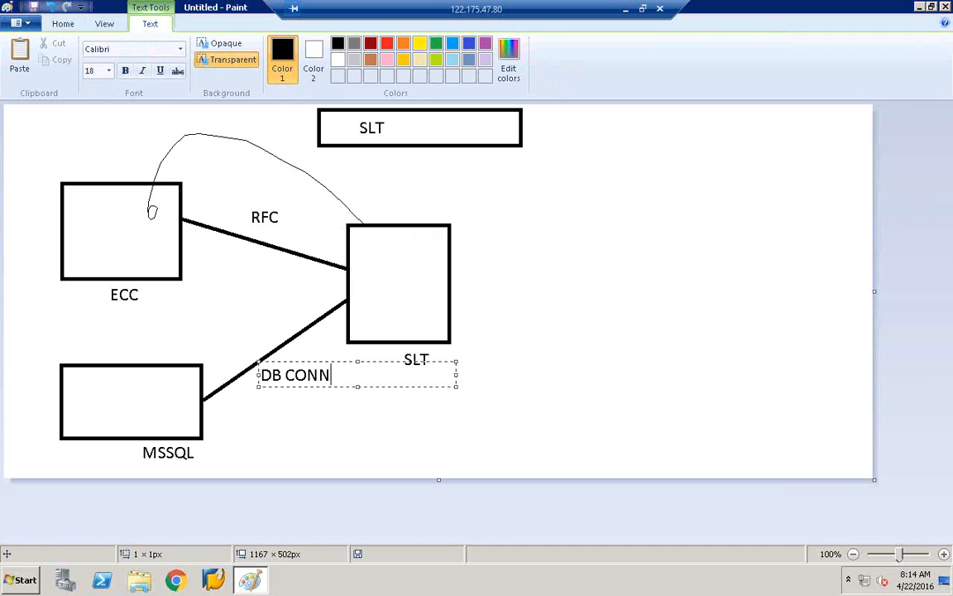
key("BackSpace")
key("BackSpace")
key("BackSpace")
key("BackSpace")
key("BackSpace")
left_click(325, 219)
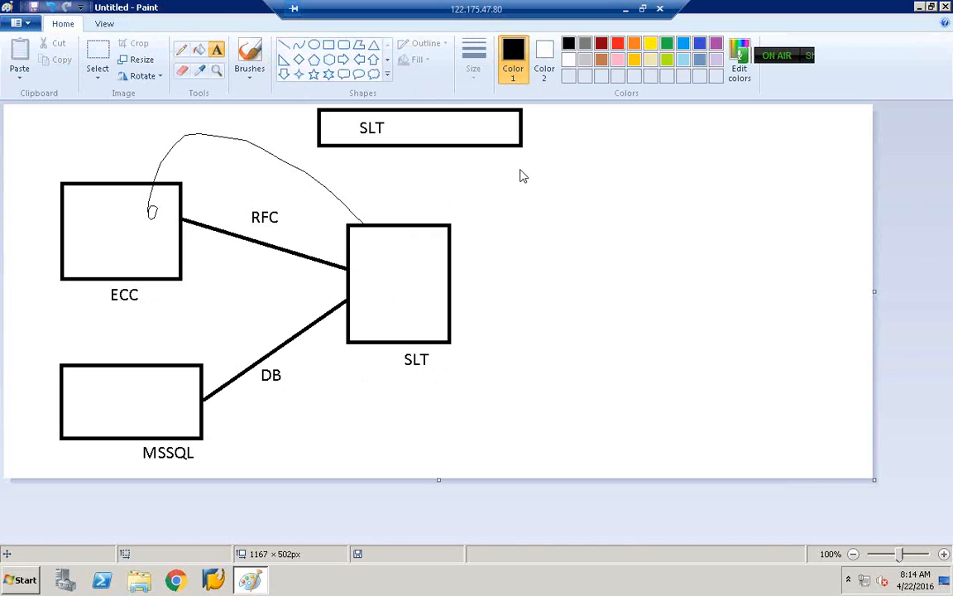
- Draw a straight line from the middle SLT box's right side and end it at a new rectangle of about 155 × 62 px
left_click(284, 43)
left_click_drag(451, 275, 590, 270)
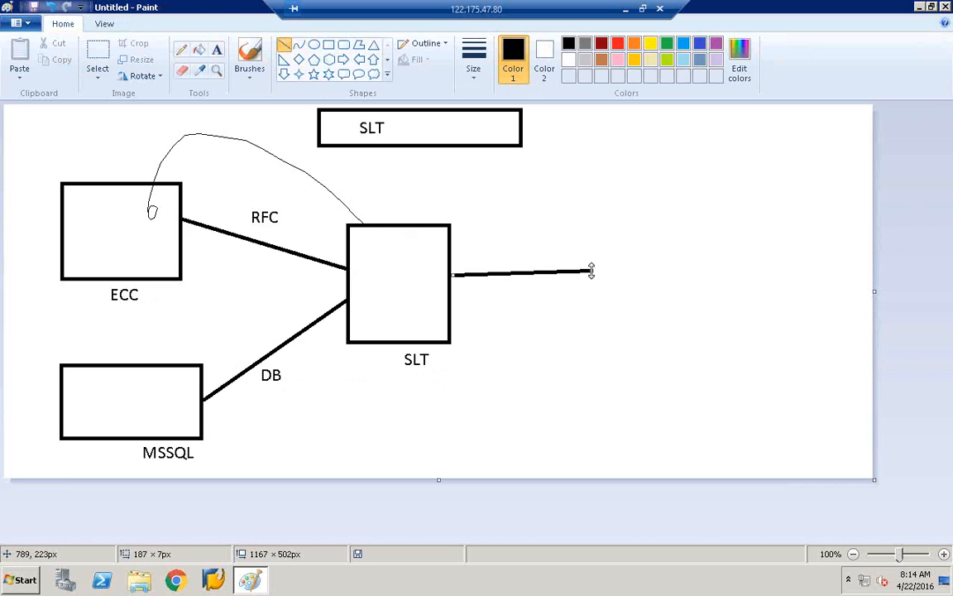
left_click(329, 44)
left_click_drag(592, 252, 707, 299)
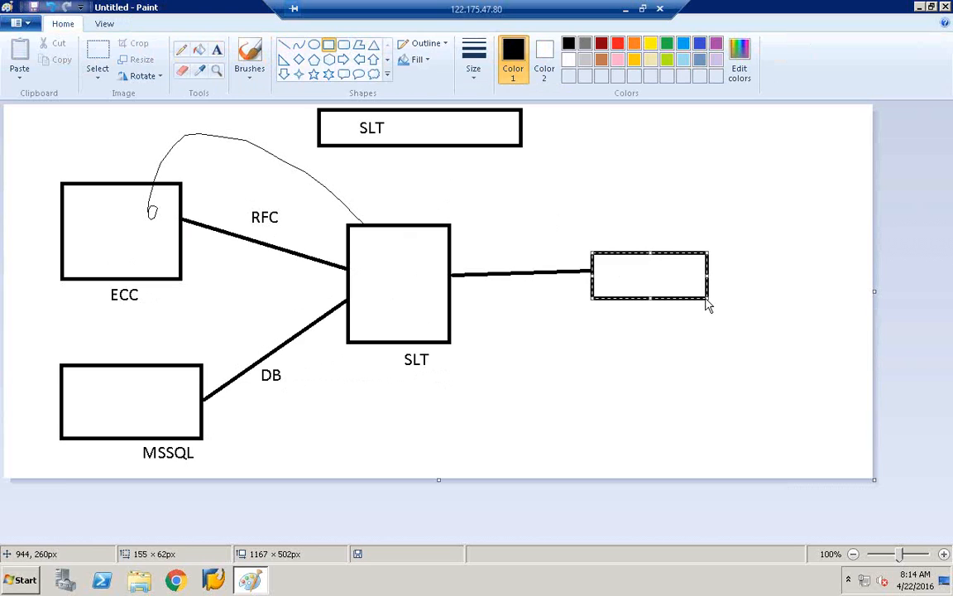
- Label the line beyond the SLT box DB and the new rectangle HANA, each placed underneath
left_click(218, 52)
left_click(510, 287)
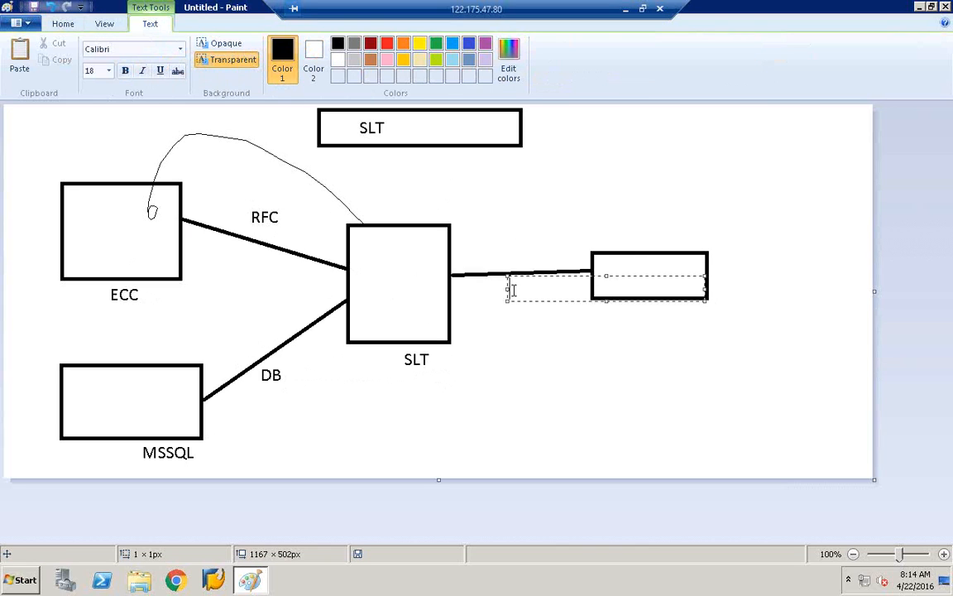
type("DB")
left_click(614, 325)
left_click(614, 311)
type("HANA")
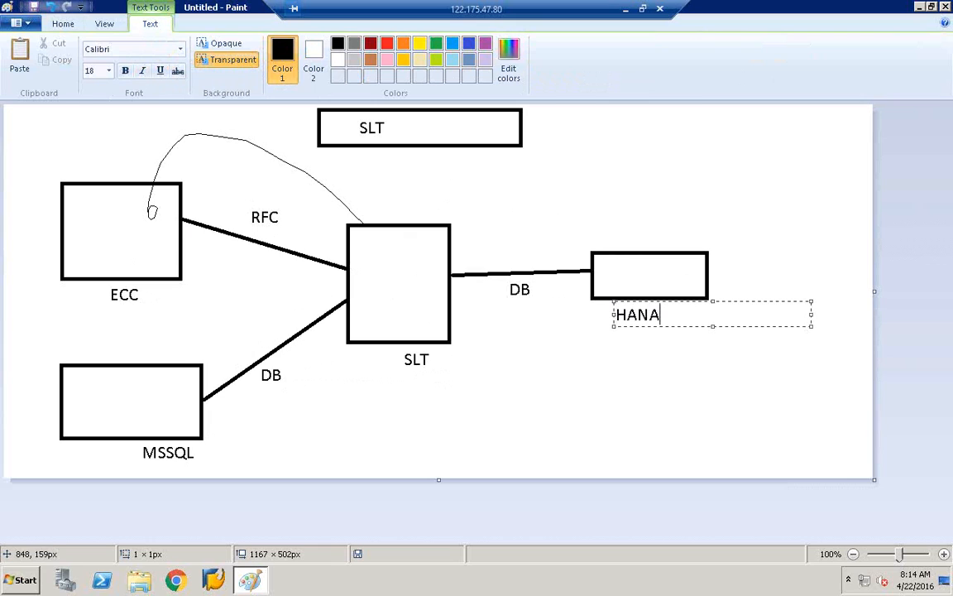
left_click(664, 185)
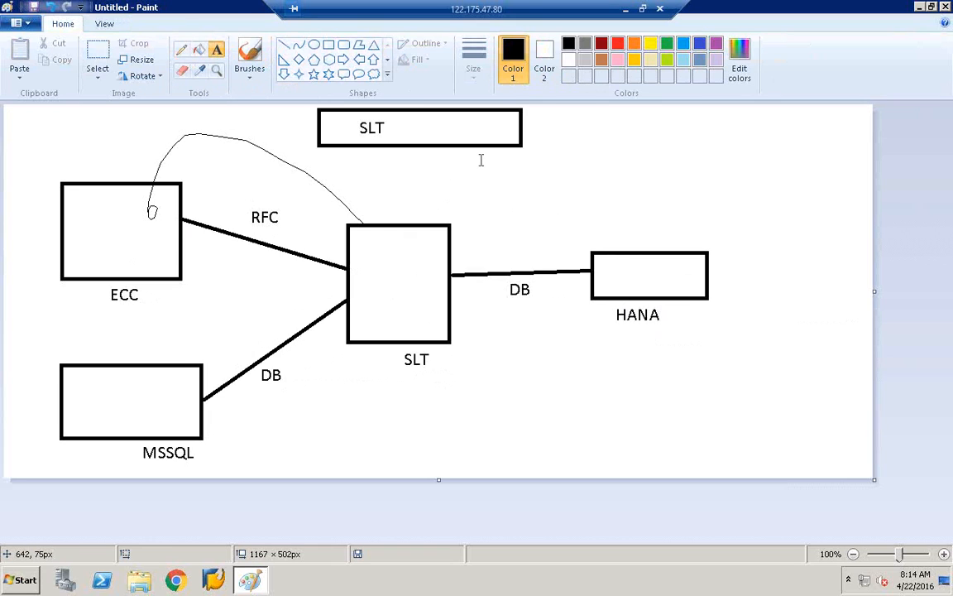
- Draw a small ellipse of about 30 × 20 px above the SLT text in the canvas's topmost rectangle
left_click(313, 47)
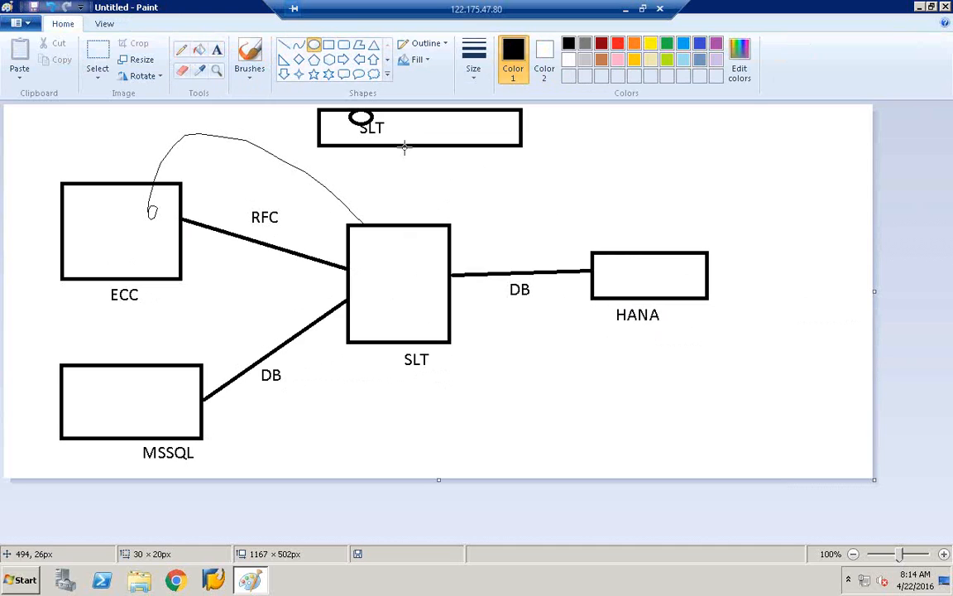
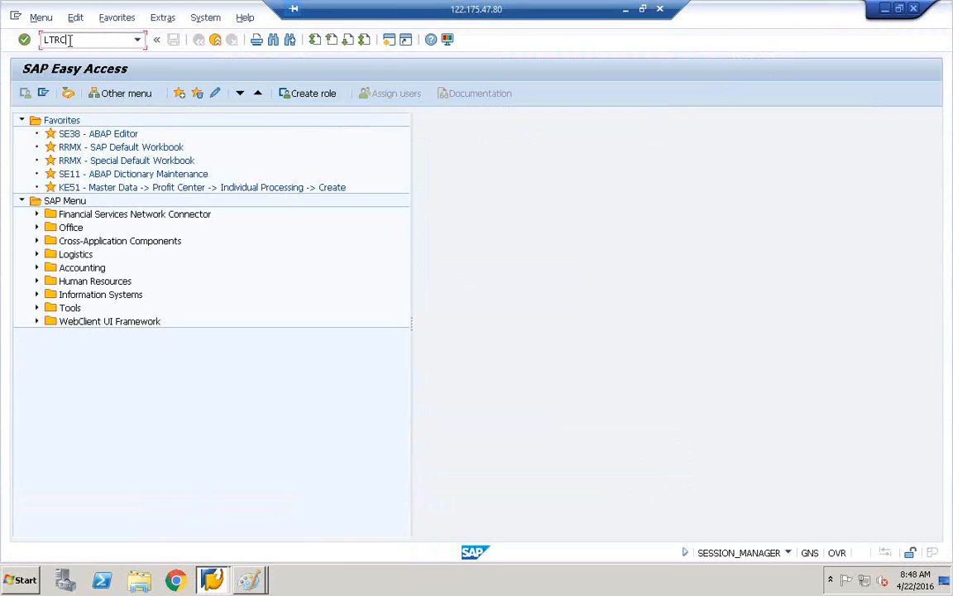
- Open the SAP LT Replication Server cockpit in SAP by running transaction LTRC
double_click(56, 41)
key("Return")
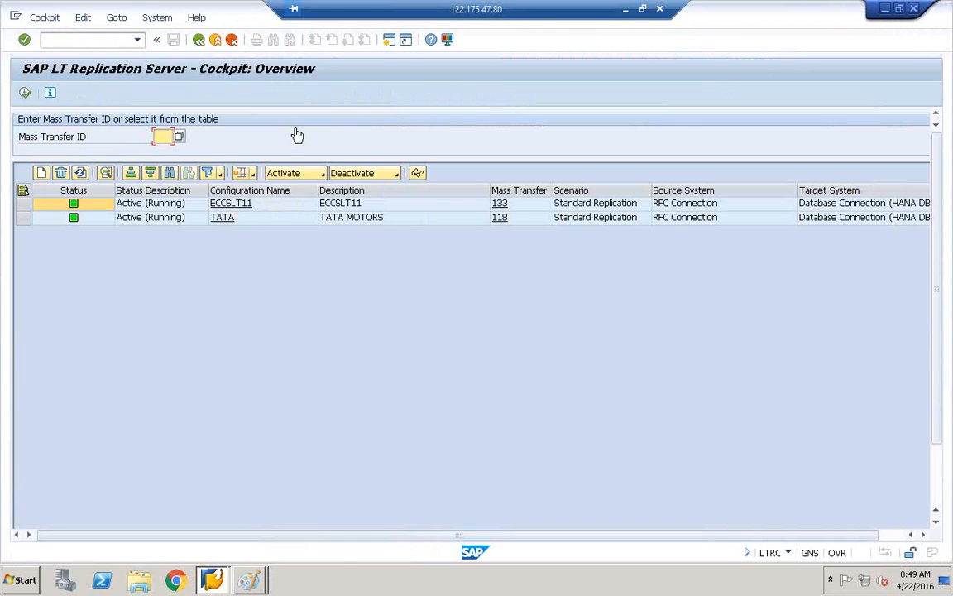
- Launch SAP HANA Studio from Windows and accept the proposed hdbstudio workspace
left_click(25, 581)
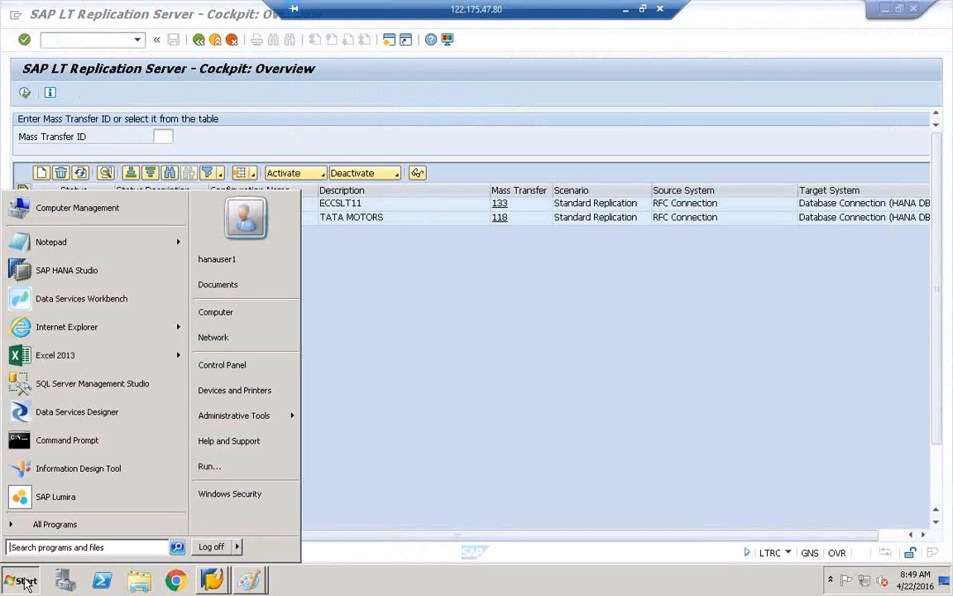
left_click(63, 273)
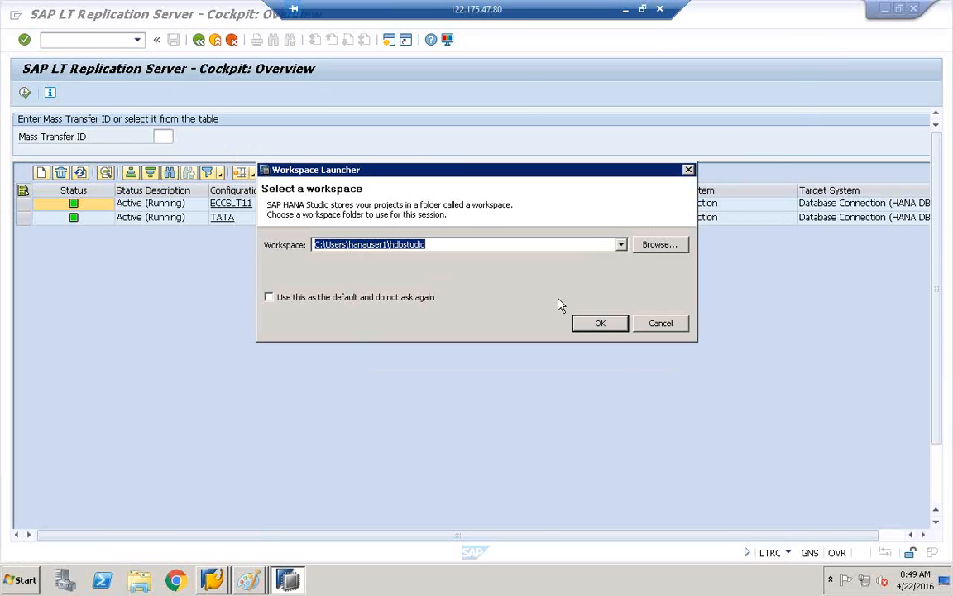
left_click(602, 323)
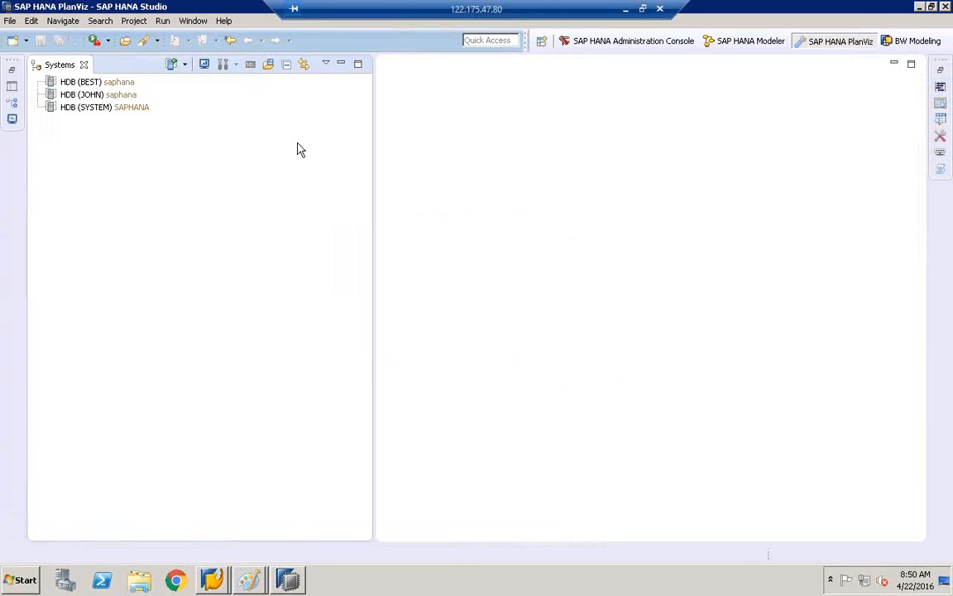
- Log on to the HDB (BEST) system by entering the database user's password, and select that system
left_click(82, 83)
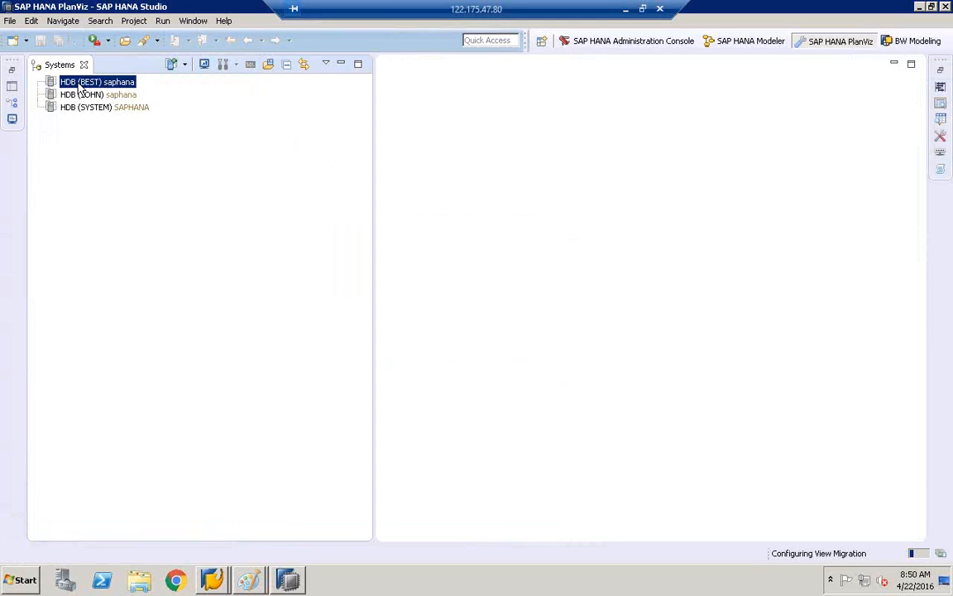
double_click(80, 84)
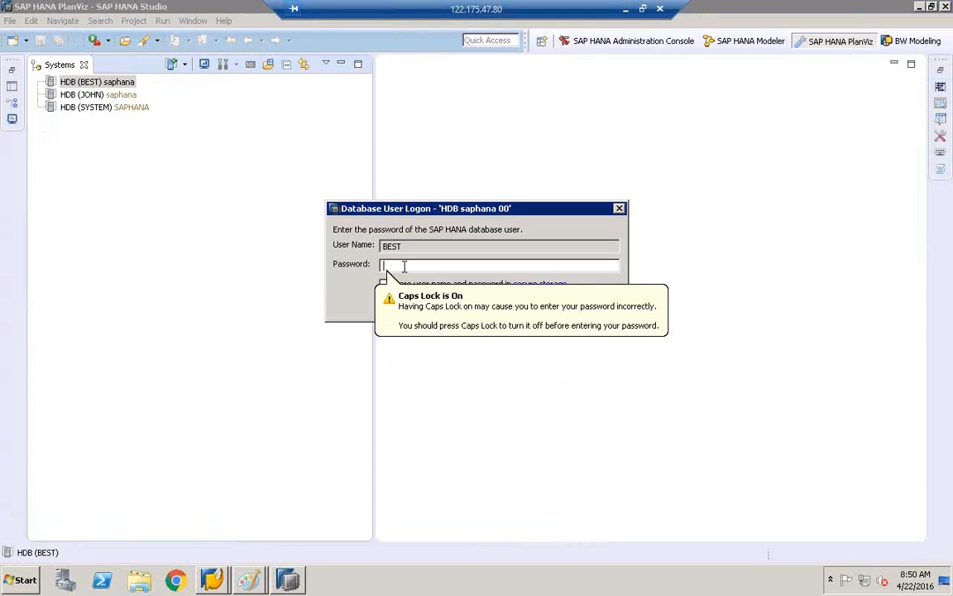
key("Caps_Lock")
type("•••••••••")
key("Return")
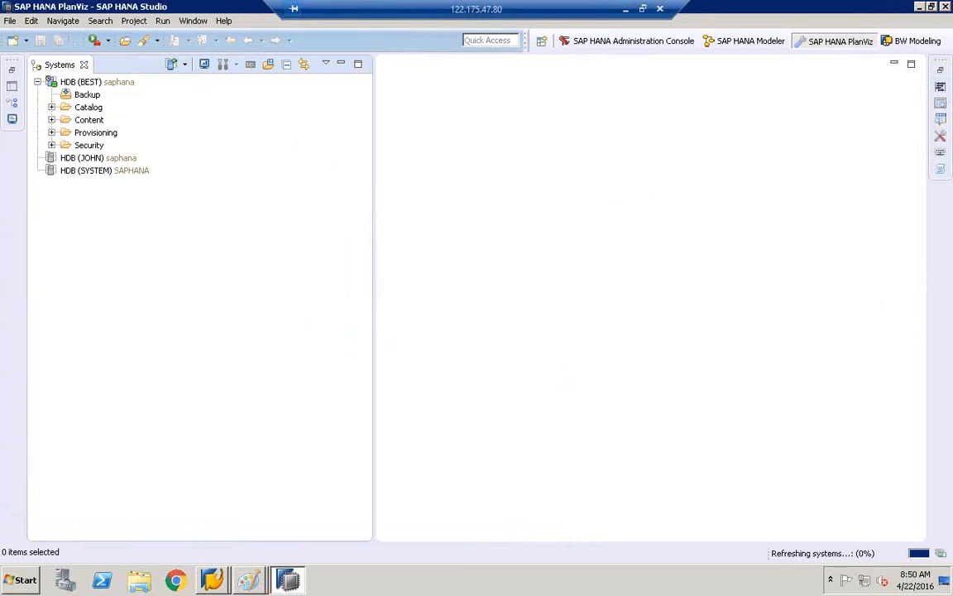
left_click(121, 85)
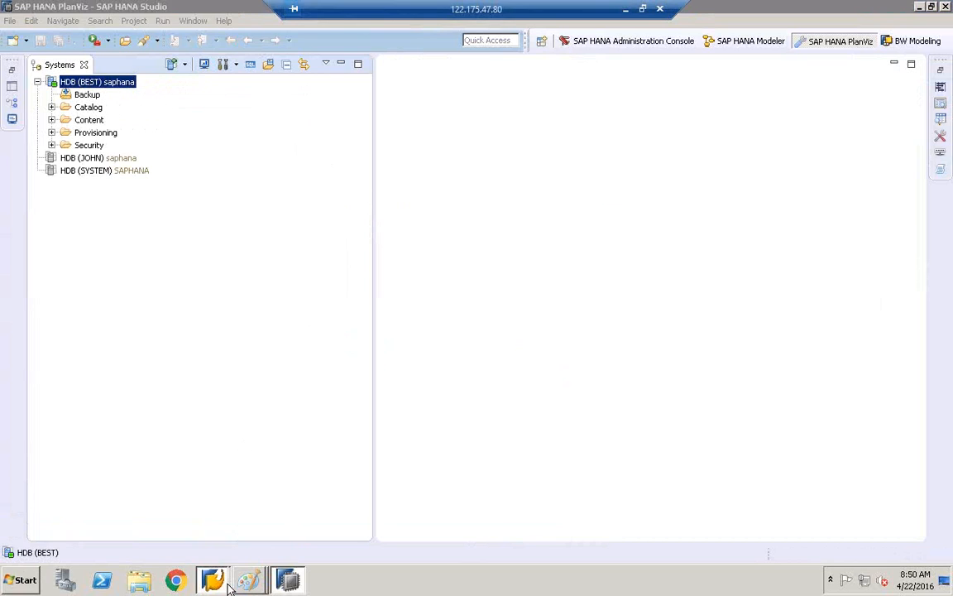
- Check the configuration names in the SAP replication cockpit, and expand the HDB (BEST) system's Catalog in SAP HANA Studio
mouse_move(229, 586)
left_click(234, 548)
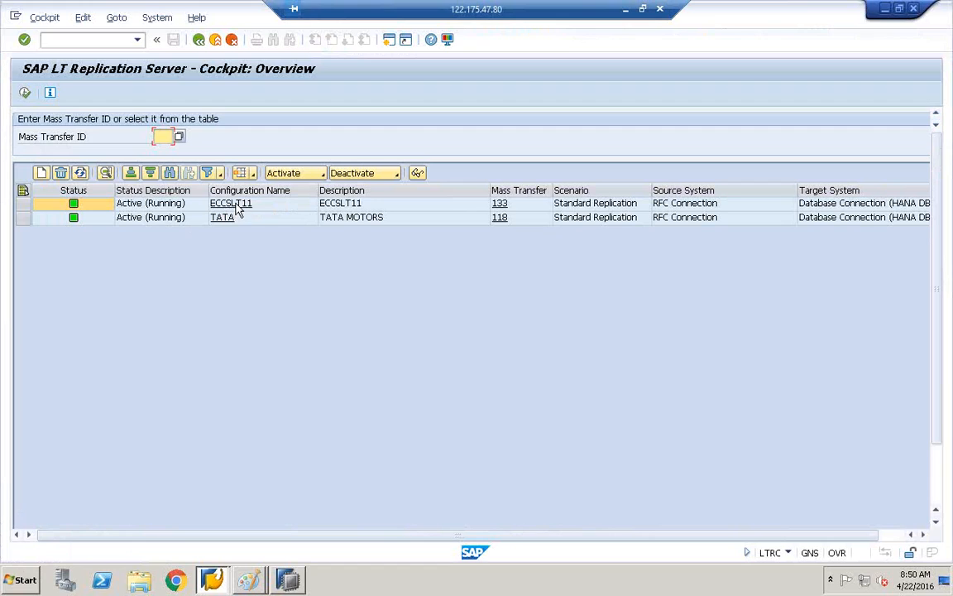
left_click(287, 579)
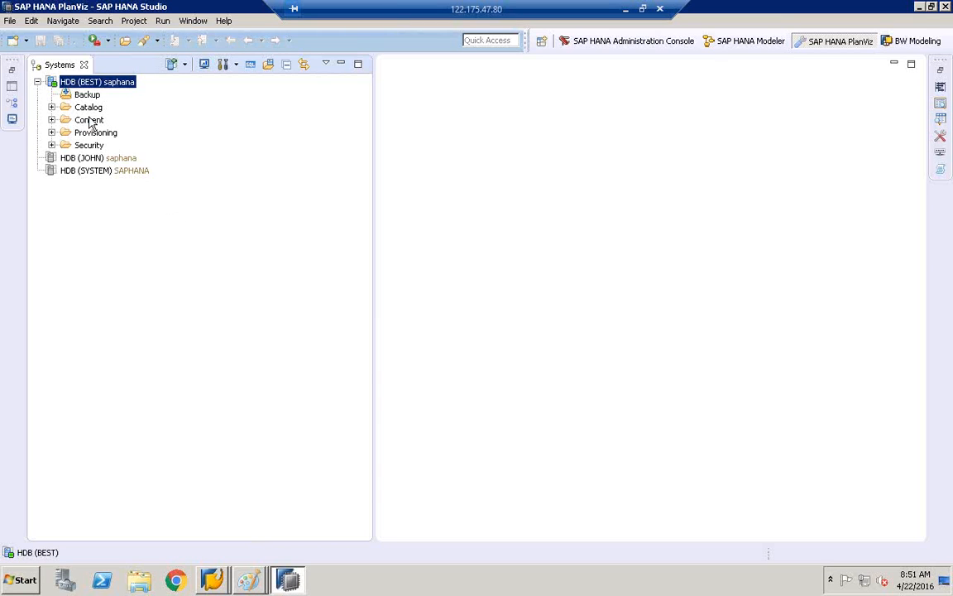
left_click(83, 108)
left_click(51, 106)
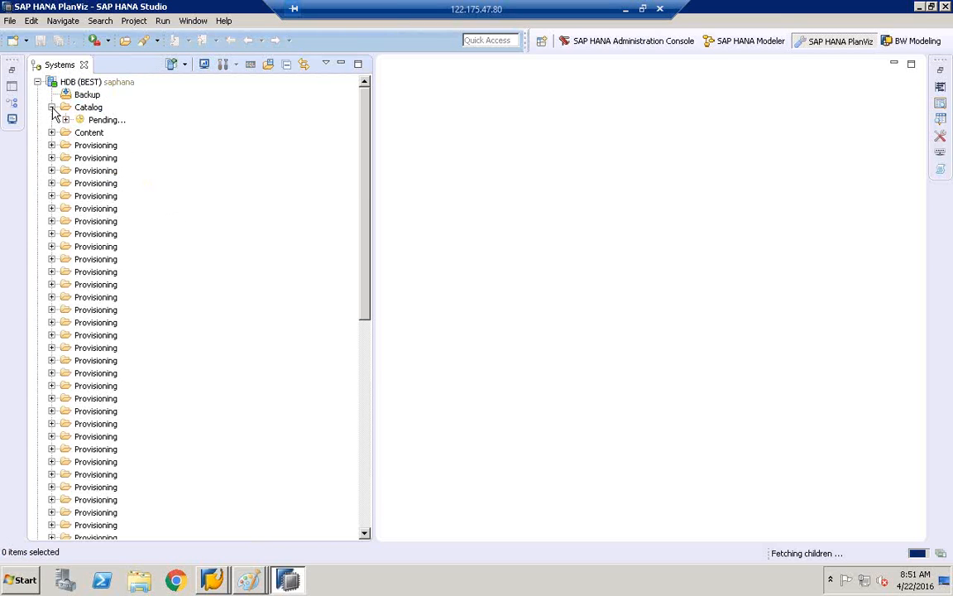
- Check the TATA configuration in the SAP replication cockpit, and locate the TATA schema in SAP HANA Studio's Catalog
mouse_move(211, 579)
left_click(227, 550)
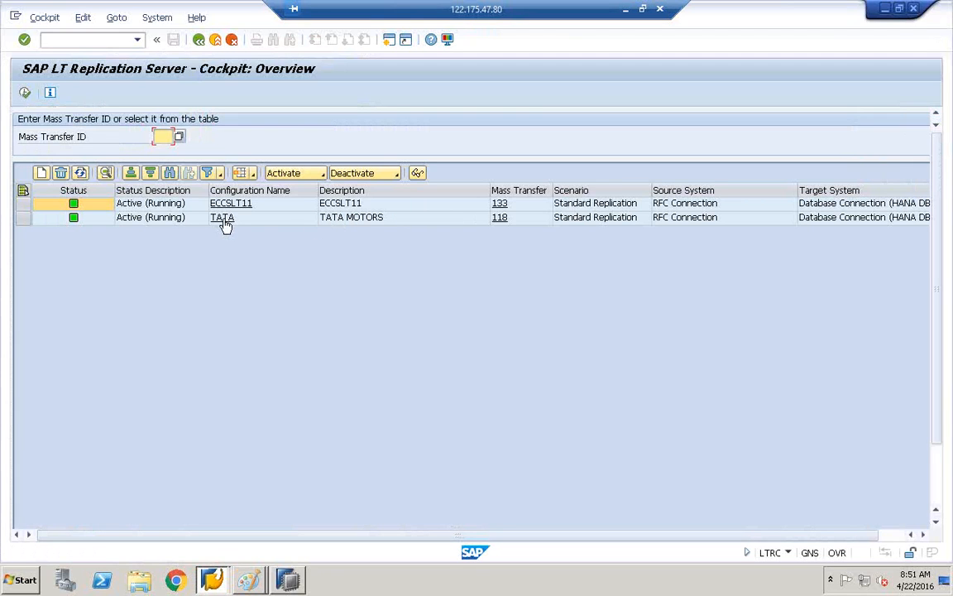
left_click(289, 579)
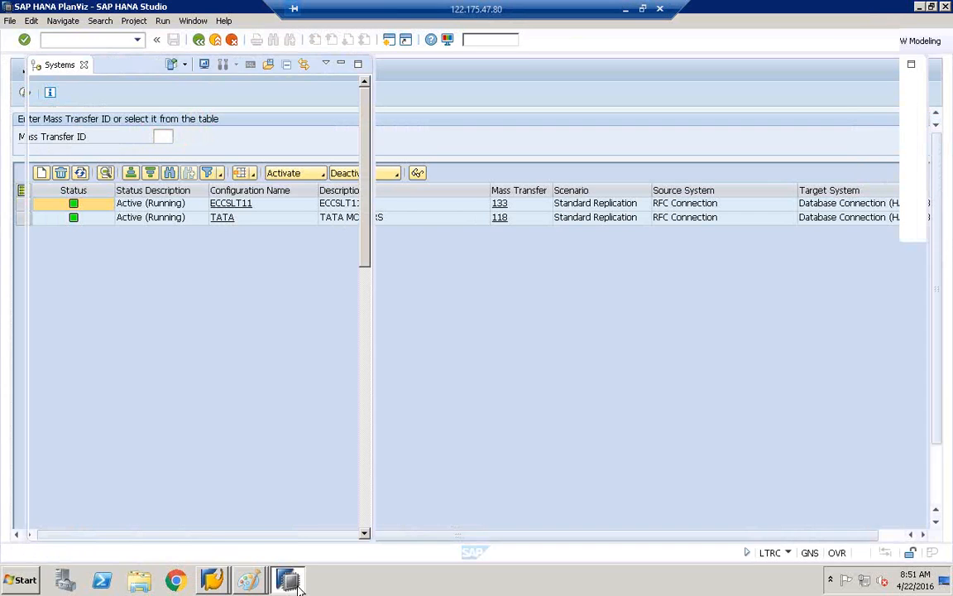
left_click(103, 209)
key("t")
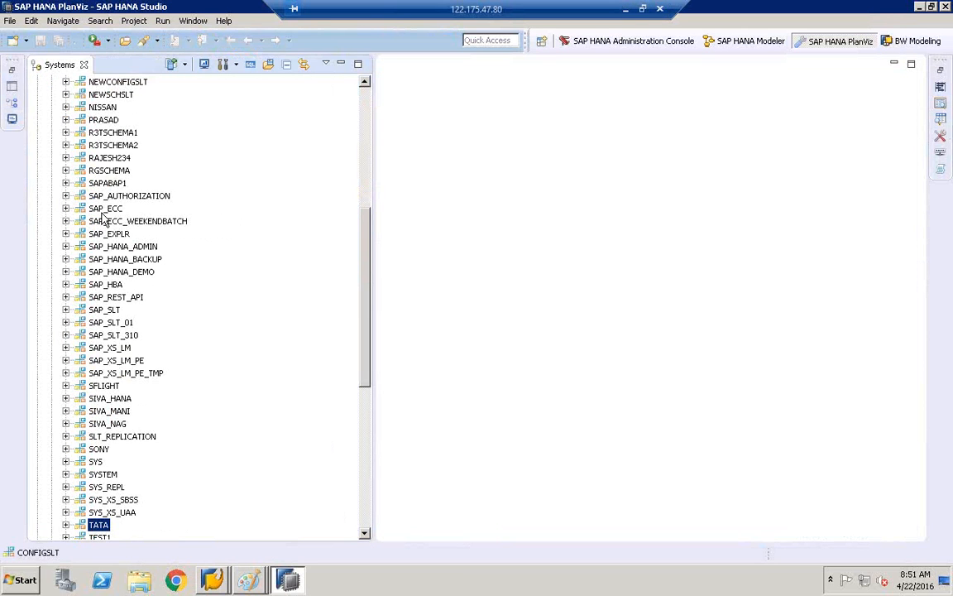
left_click_drag(365, 533, 365, 533)
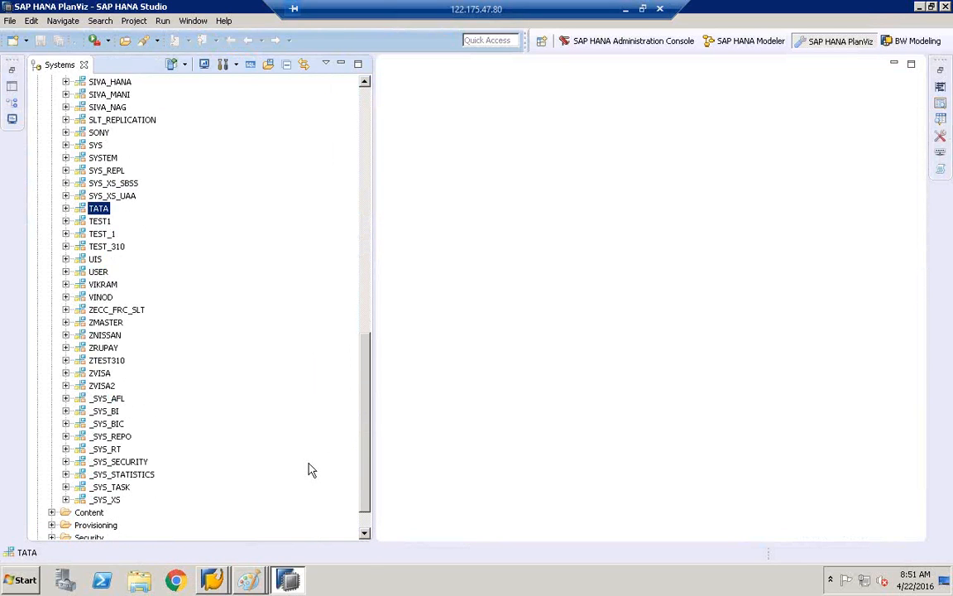
- Expand the Tables folder of the TATA schema and look through its whole list of tables
left_click(66, 208)
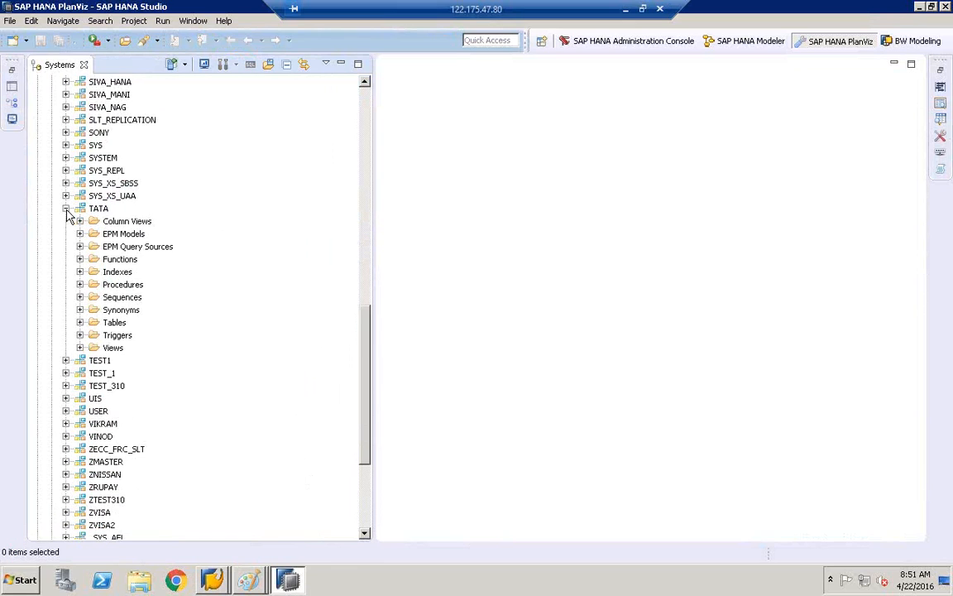
left_click(80, 322)
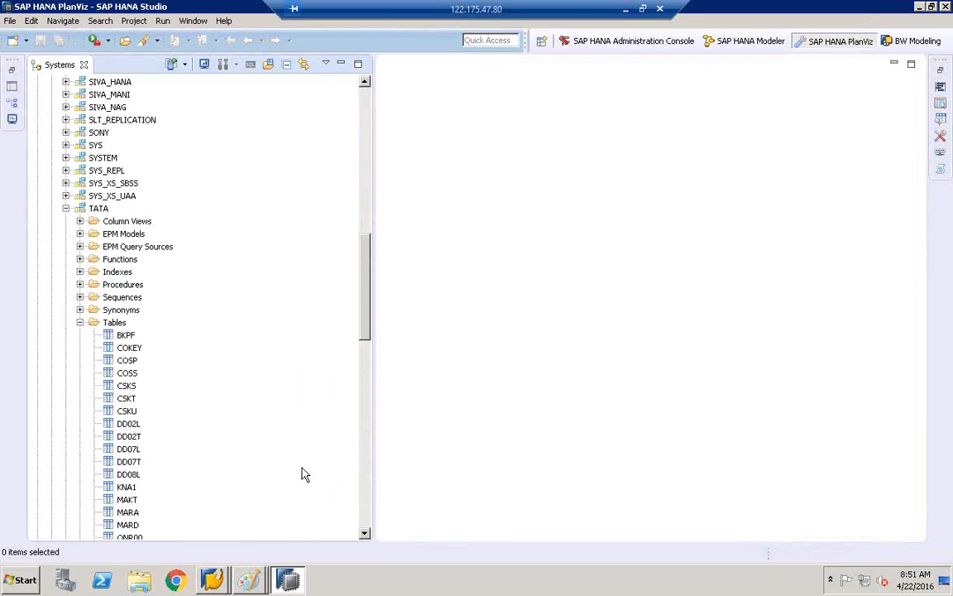
left_click(364, 534)
left_click(365, 534)
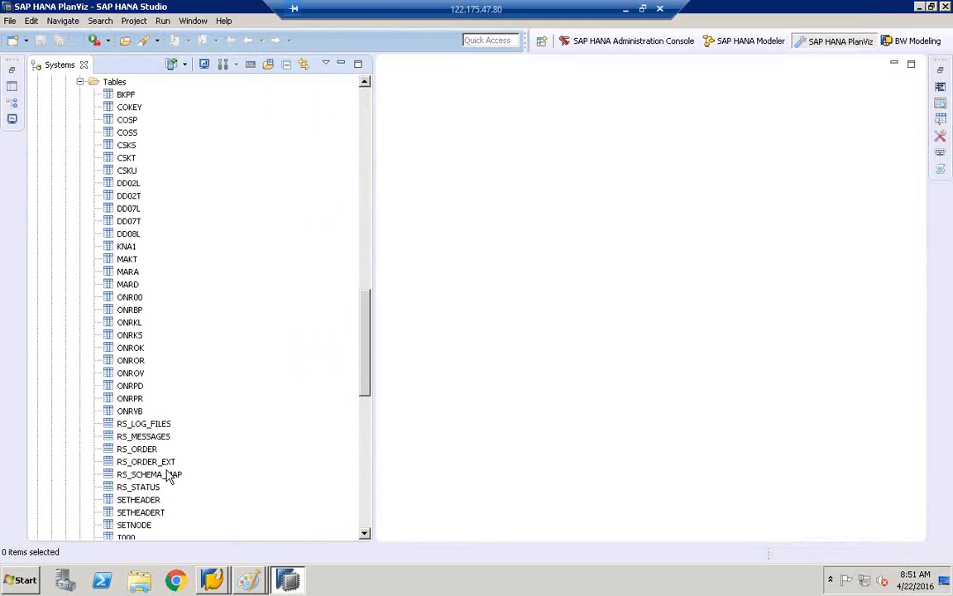
left_click(364, 534)
left_click(366, 534)
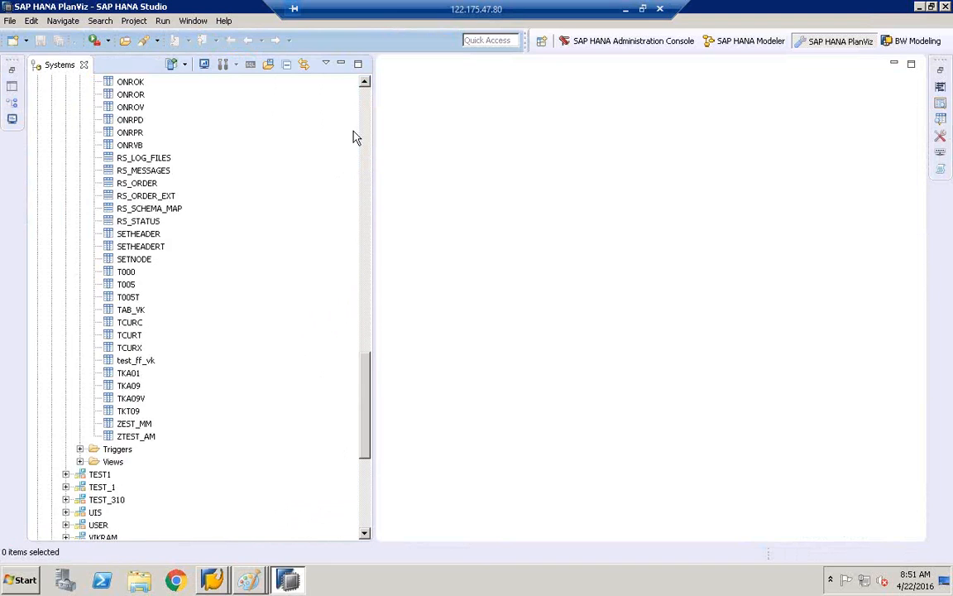
left_click(364, 101)
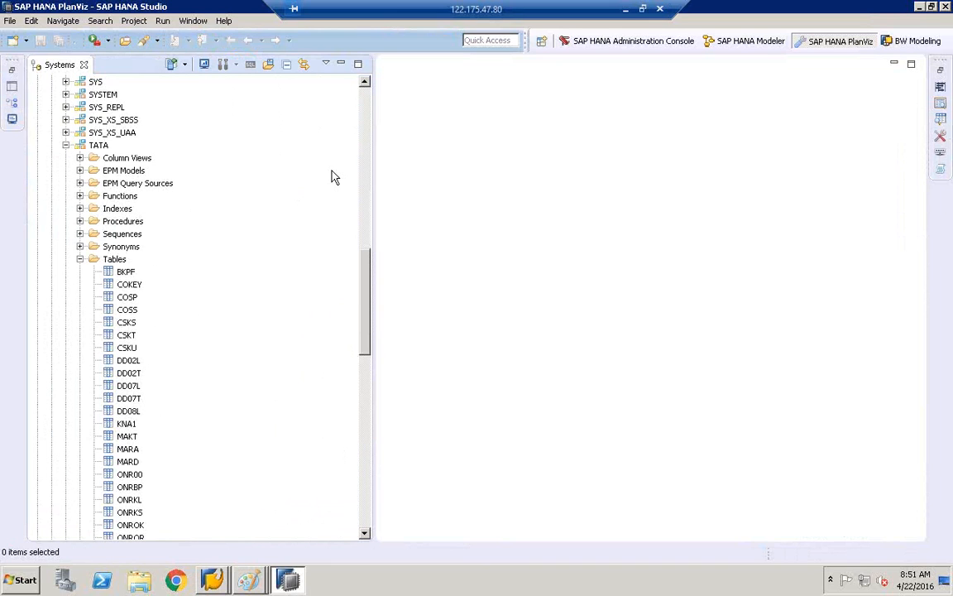
left_click(364, 94)
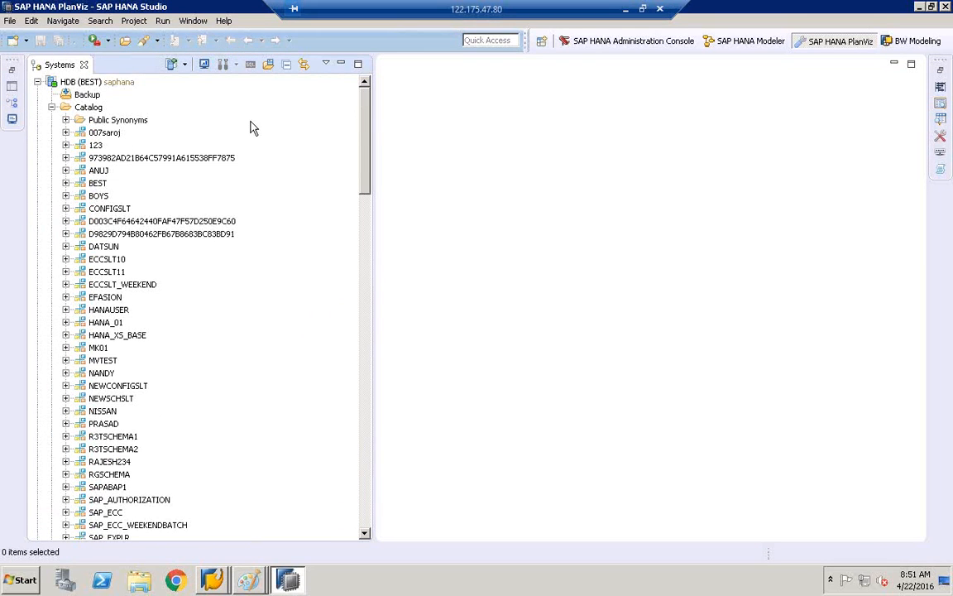
- Narrow the Systems view and switch to the SAP HANA Modeler perspective
left_click_drag(373, 239, 241, 239)
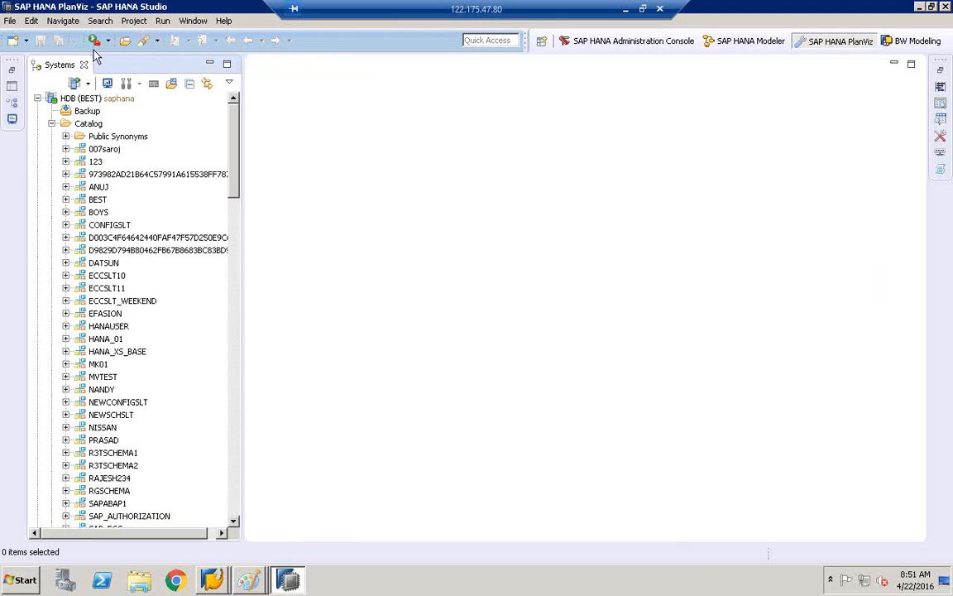
left_click(732, 48)
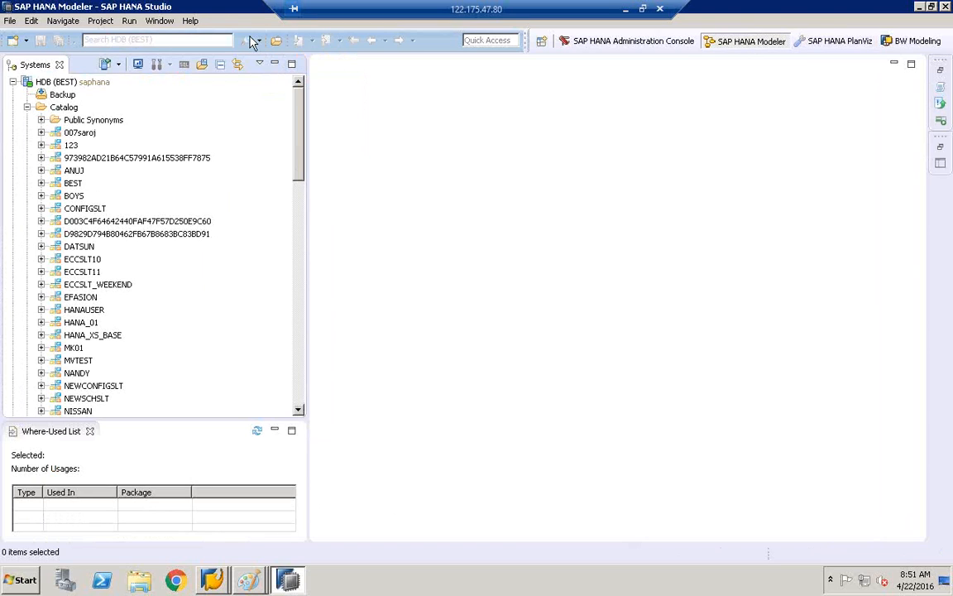
- Show the Quick View in the SAP HANA Modeler perspective and widen it until its entries are fully readable
left_click(157, 22)
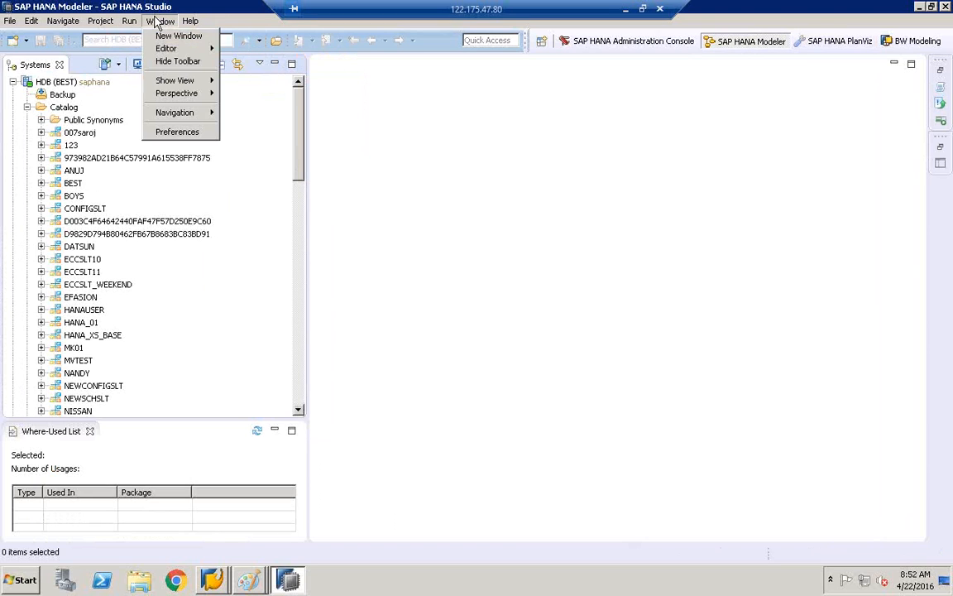
mouse_move(178, 81)
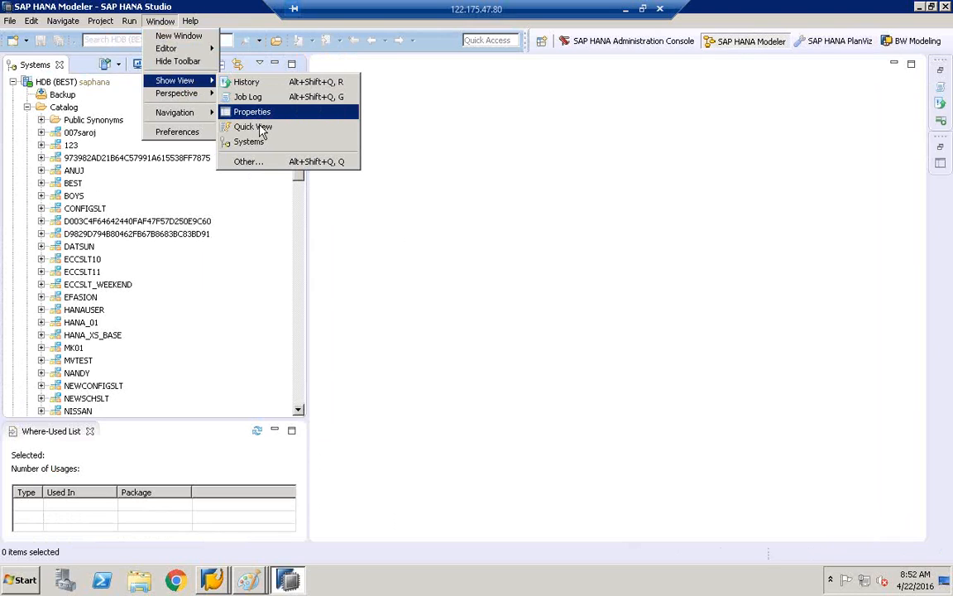
left_click(251, 128)
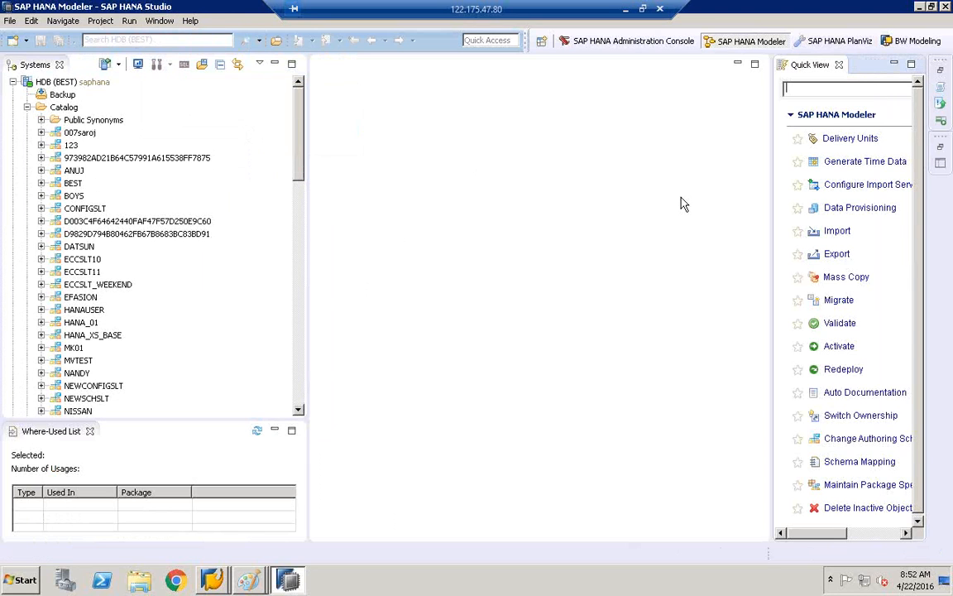
left_click_drag(771, 211, 624, 269)
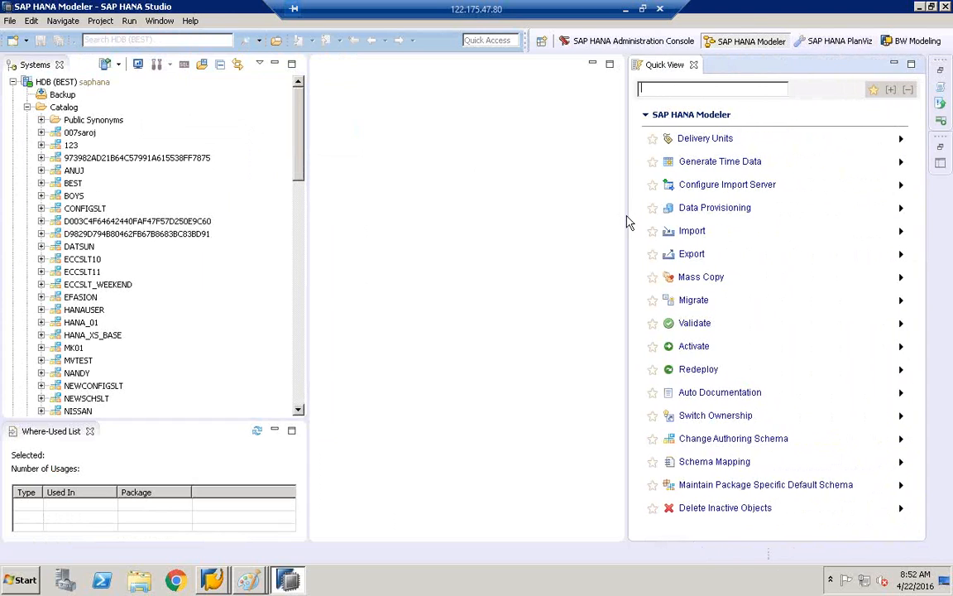
- Open SLT-based Data Provisioning for the HDB (BEST) system and enlarge its editor by narrowing the Systems view and Quick View
left_click(709, 213)
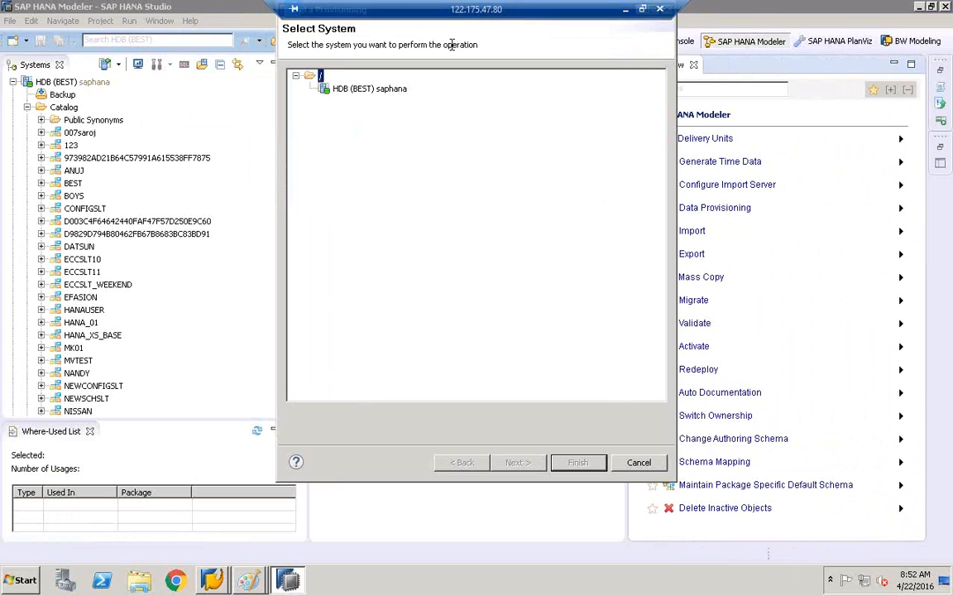
left_click(366, 91)
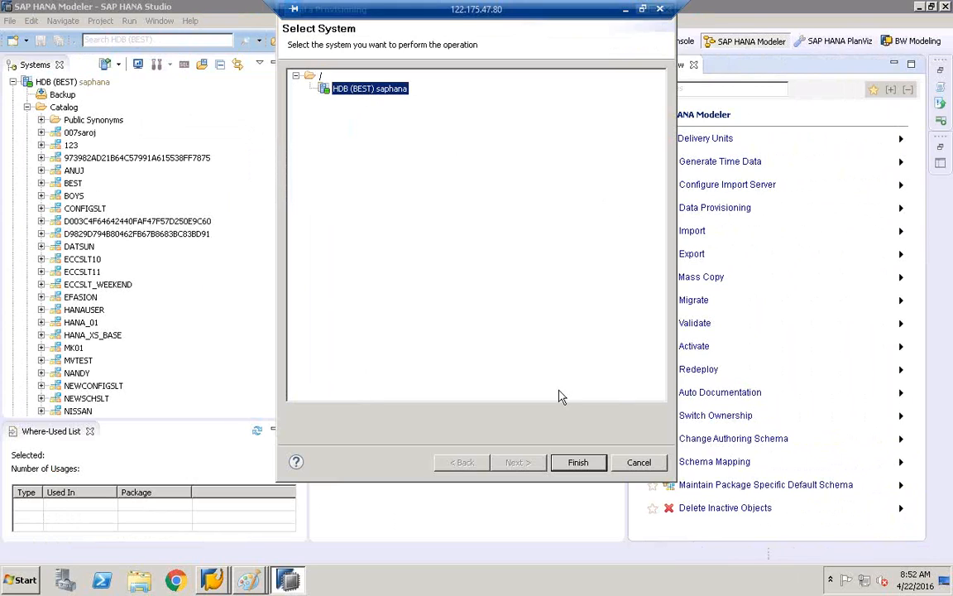
left_click(579, 463)
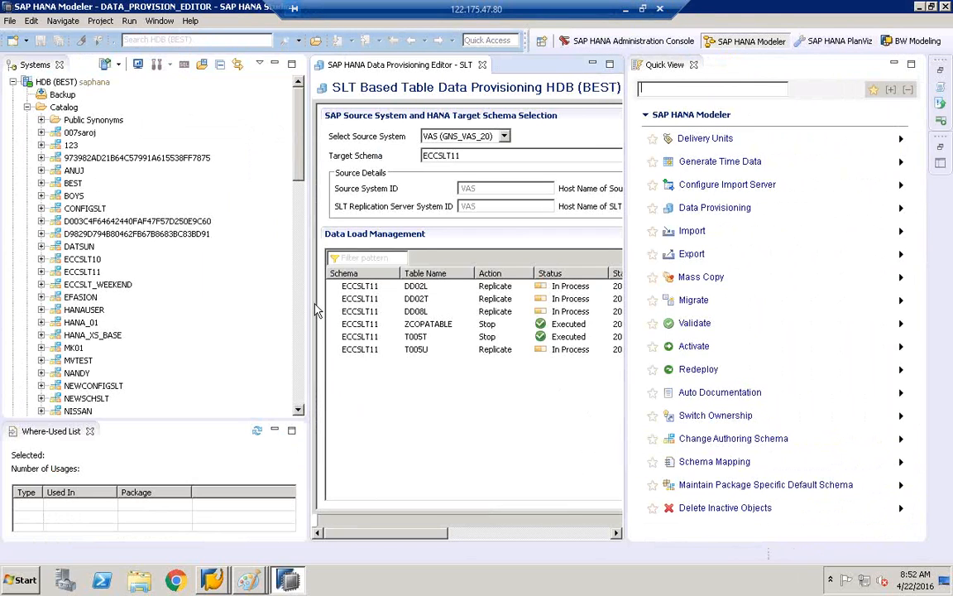
left_click_drag(308, 308, 209, 309)
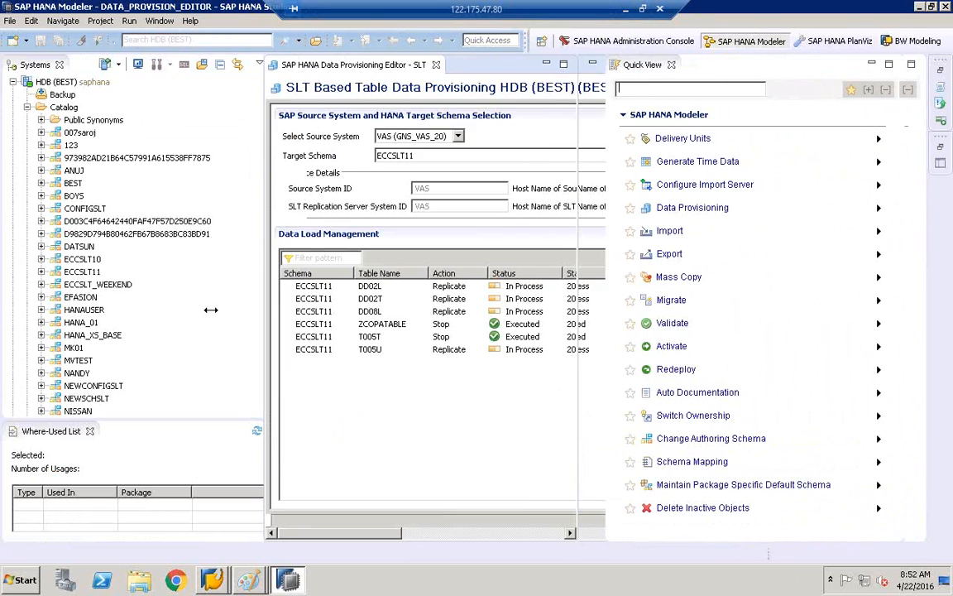
left_click_drag(579, 285, 853, 264)
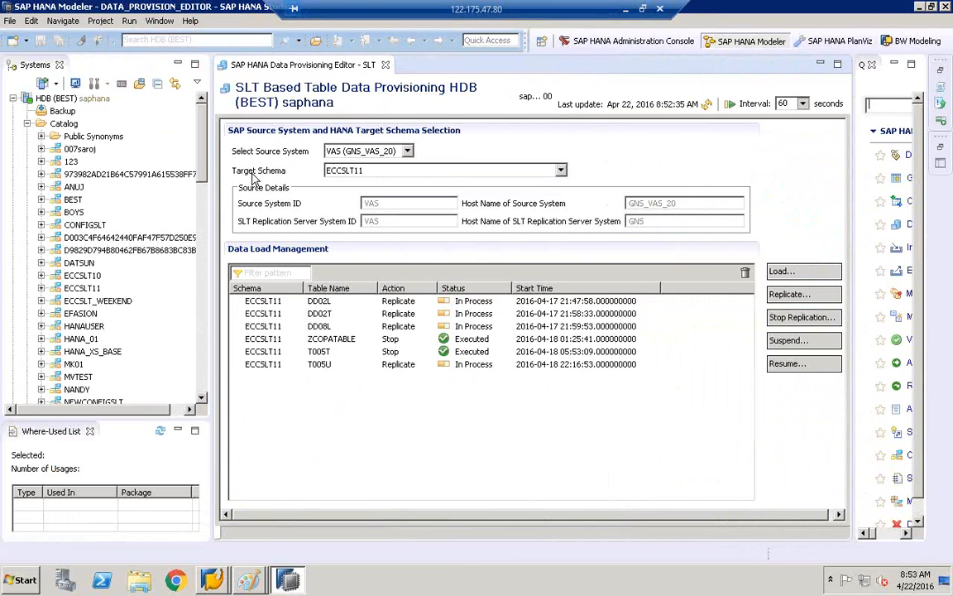
- Check the available target schemas, keep ECCSLT11, and examine its DD02L, DD02T and DD08L table entries
left_click(341, 181)
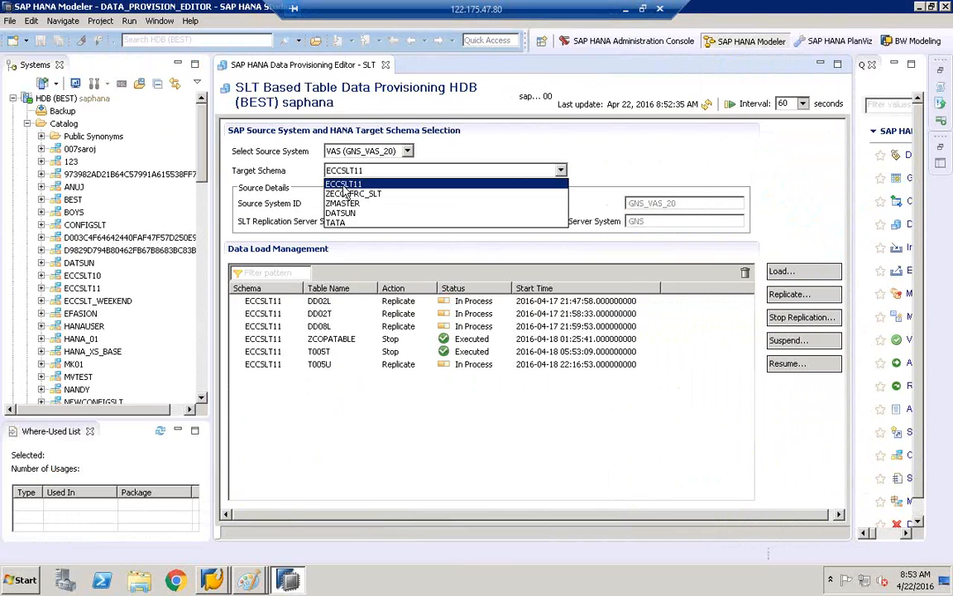
left_click(339, 185)
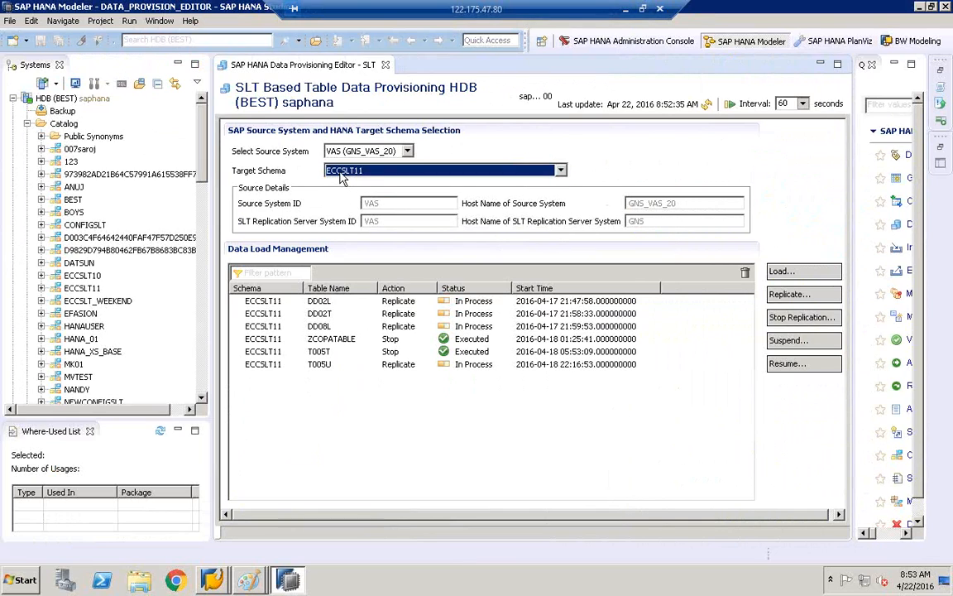
left_click(320, 301)
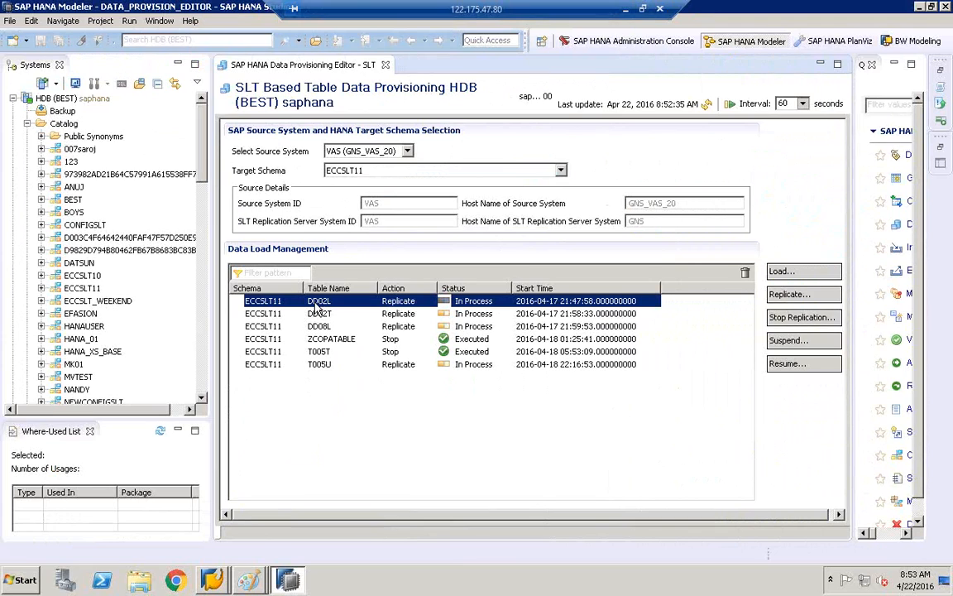
left_click(333, 315)
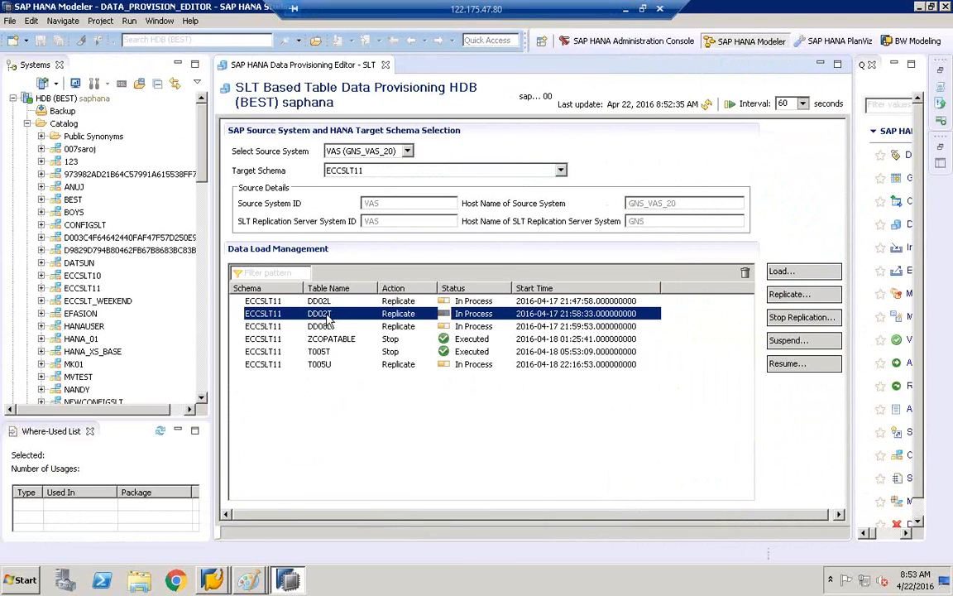
left_click(335, 327)
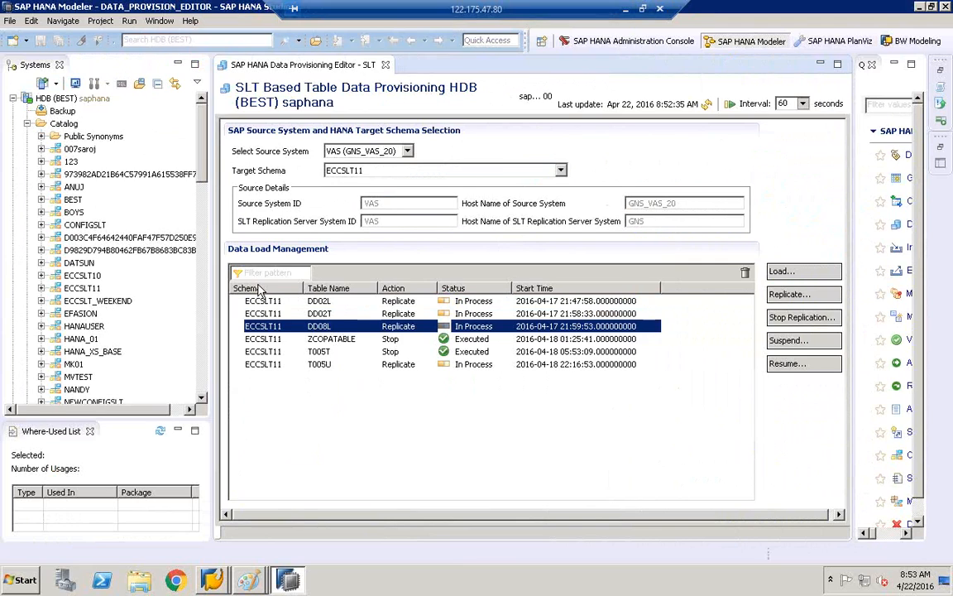
- Keep VAS (GNS_VAS_20) as the source system and set the target schema to TATA
left_click(366, 153)
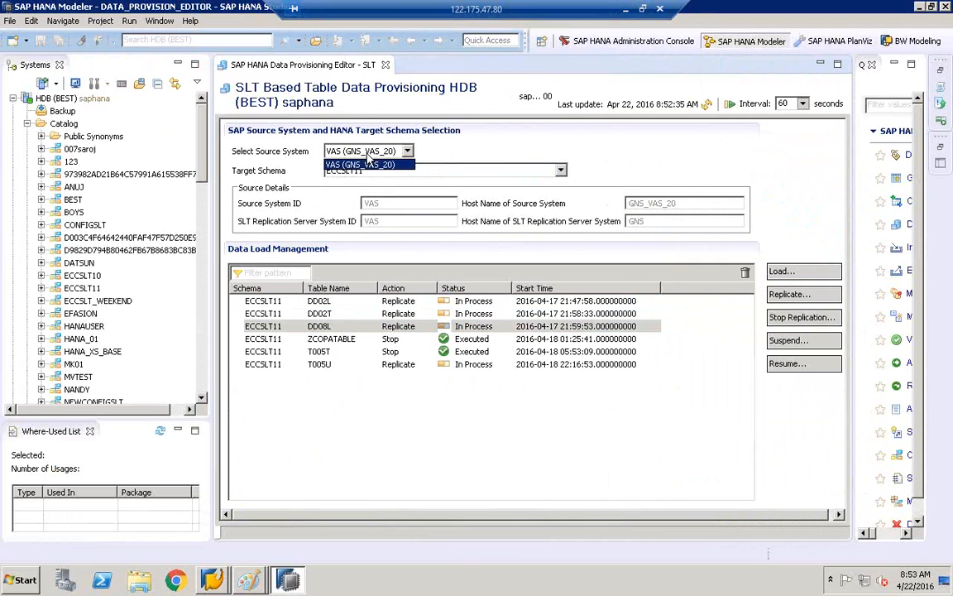
left_click(364, 164)
left_click(361, 170)
left_click(358, 223)
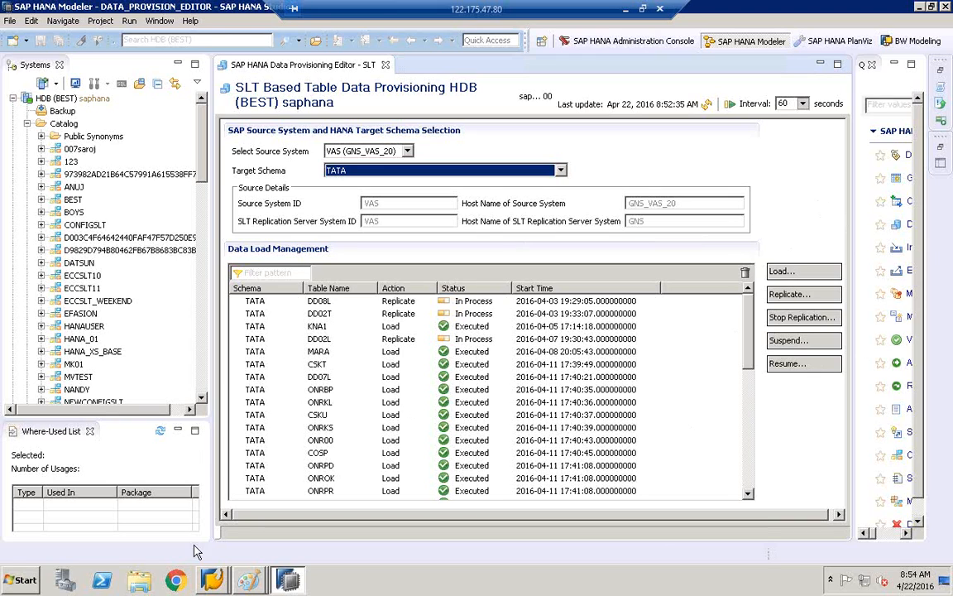
- Check the Data Provisioning options of the TATA configuration in the SAP replication cockpit, and return to SAP HANA Studio's provisioning editor
mouse_move(214, 582)
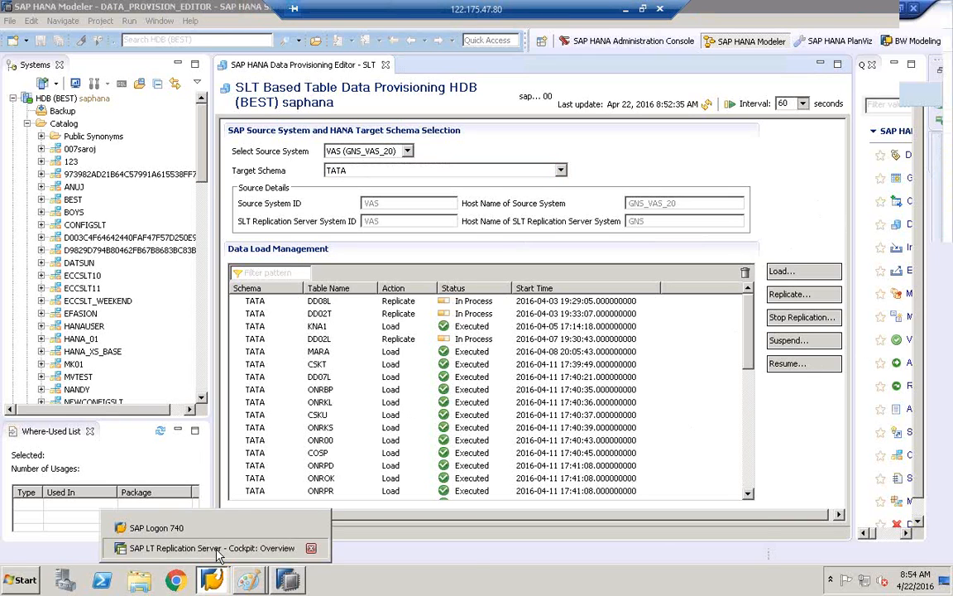
left_click(210, 549)
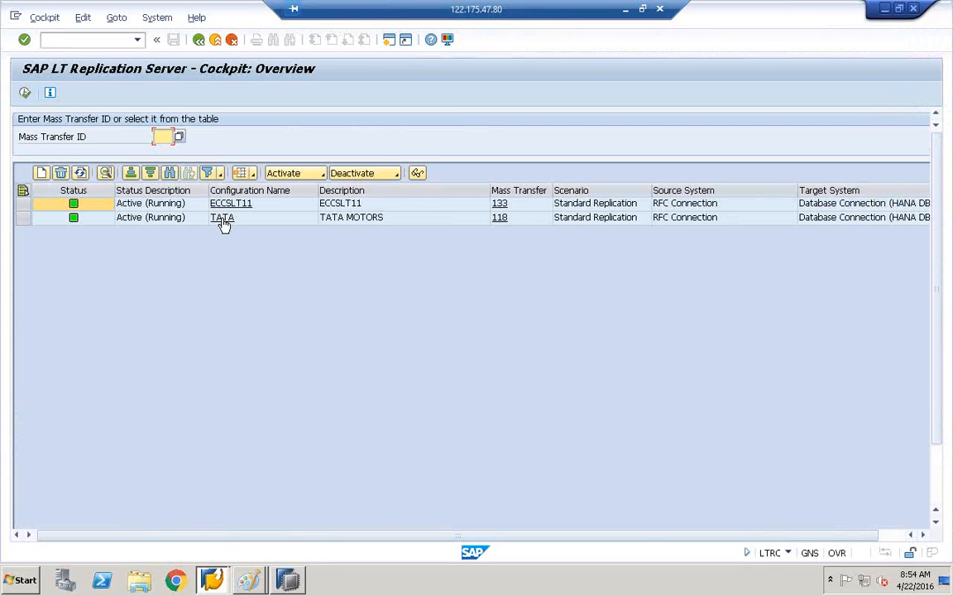
left_click(221, 219)
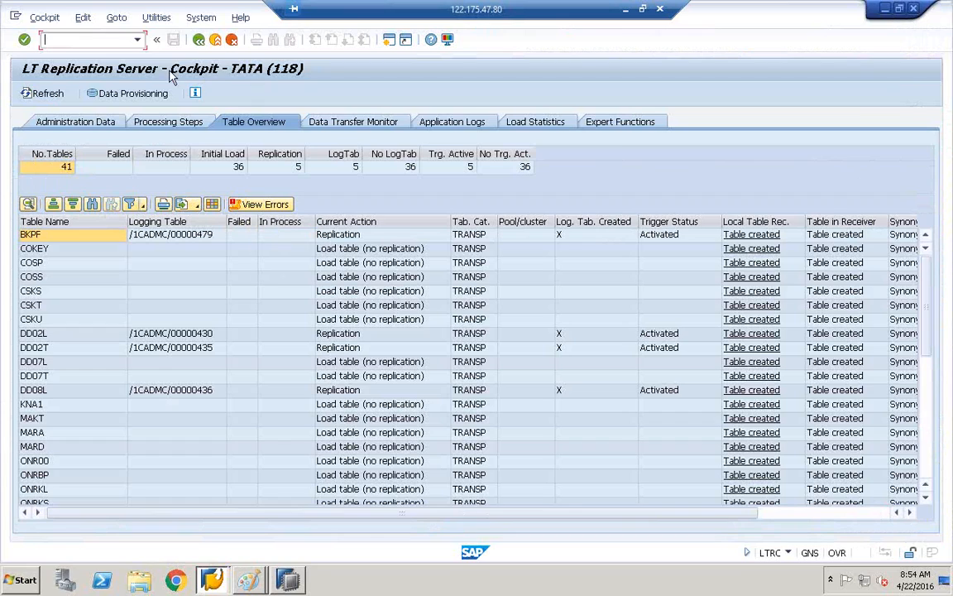
left_click(124, 96)
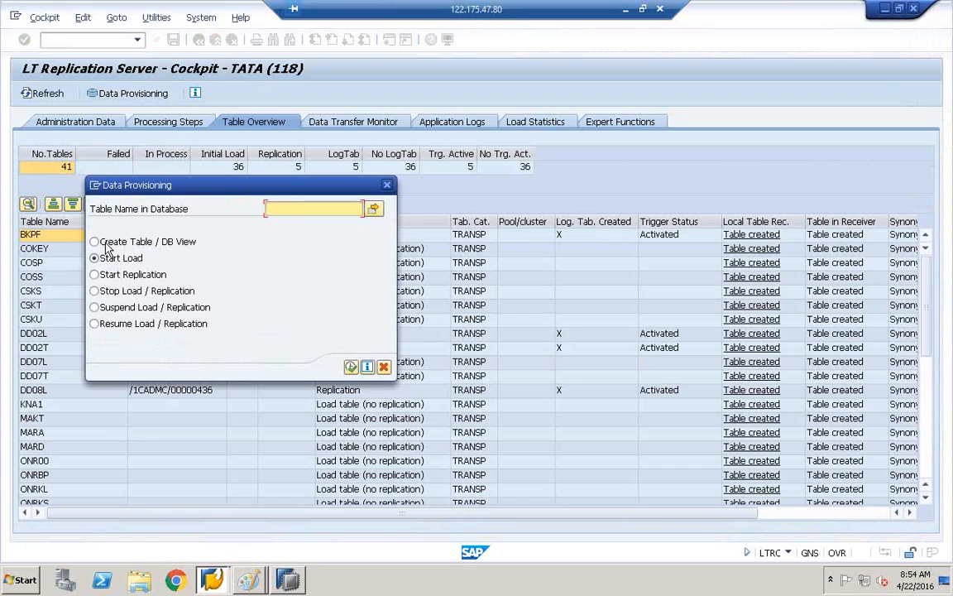
left_click(300, 582)
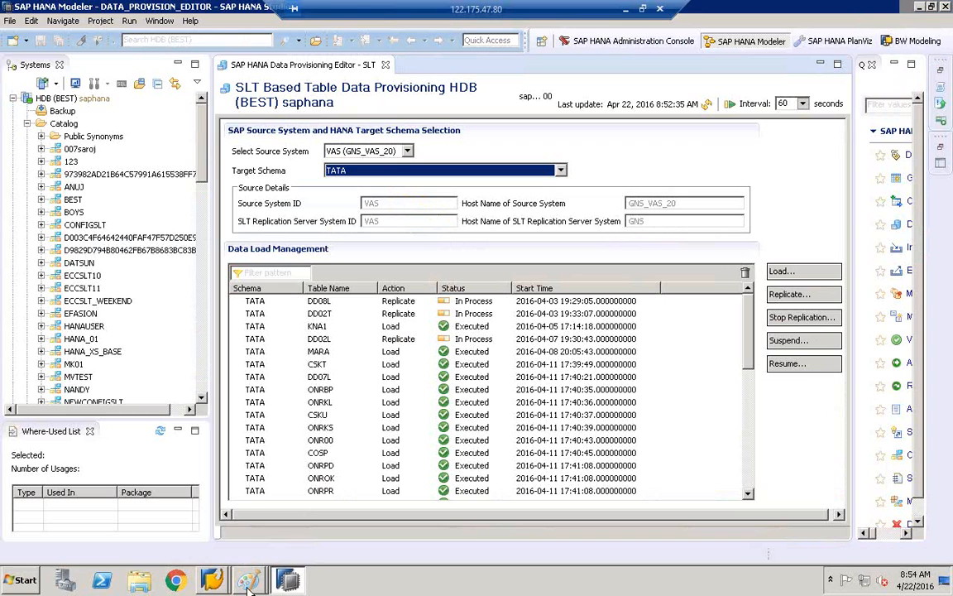
- In the Paint diagram, circle HANA APP TEAM, connect it by lines to HANA STUDIO - DP and LTRC, and circle LTRC
mouse_move(248, 579)
left_click(248, 549)
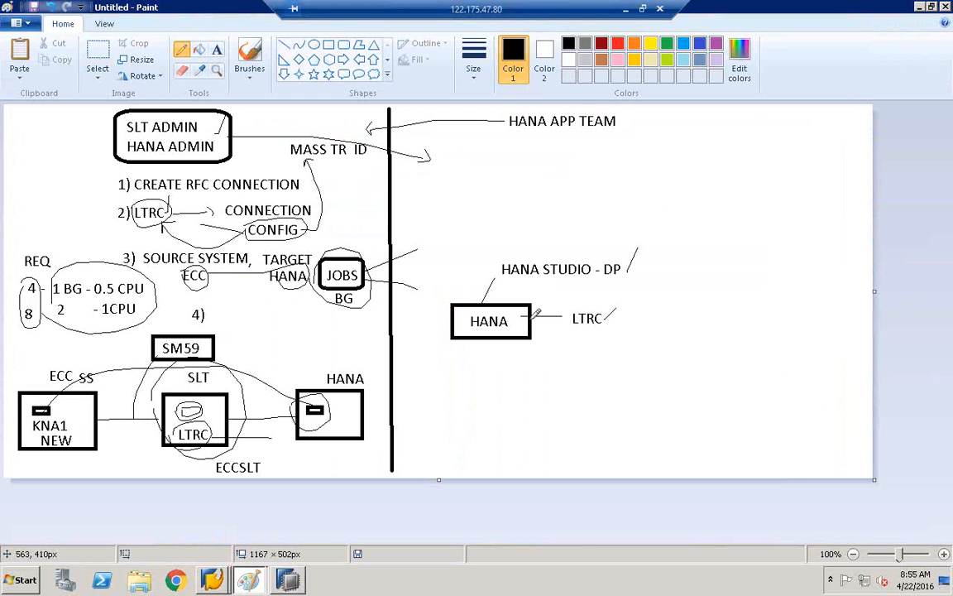
mouse_move(559, 112)
left_mouse_down()
mouse_move(630, 133)
mouse_move(507, 126)
left_mouse_up()
mouse_move(552, 259)
left_mouse_down()
mouse_move(563, 156)
mouse_move(656, 306)
left_mouse_up()
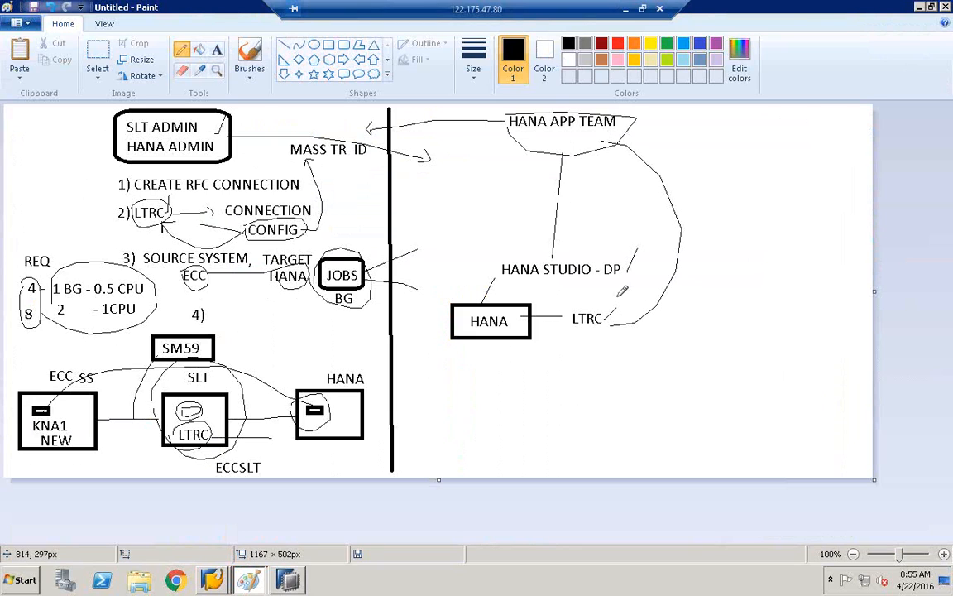
mouse_move(589, 295)
left_mouse_down()
mouse_move(571, 316)
mouse_move(614, 311)
left_mouse_up()
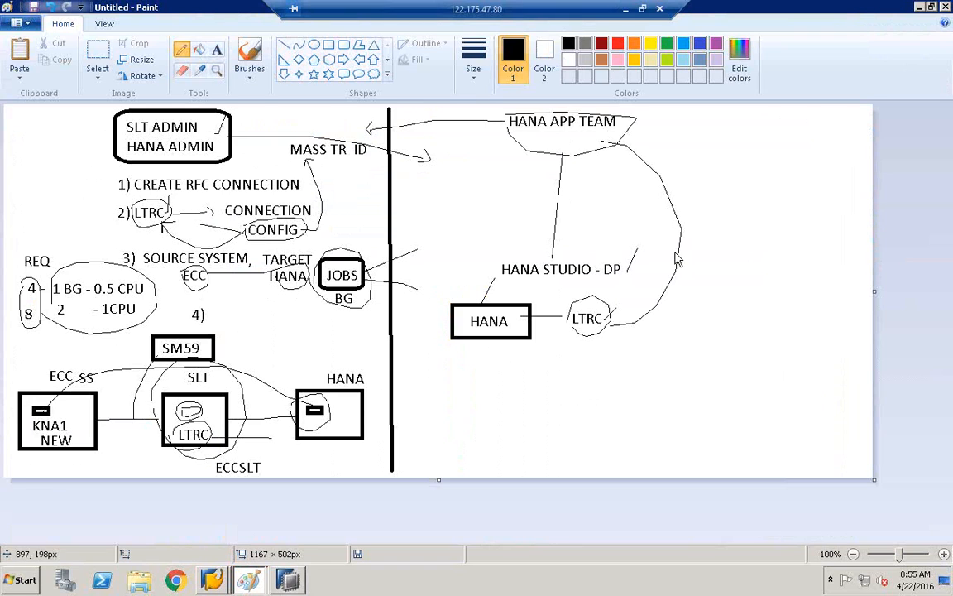
- Start a text label with "1)" beside the curved line that links HANA APP TEAM to LTRC
left_click(217, 50)
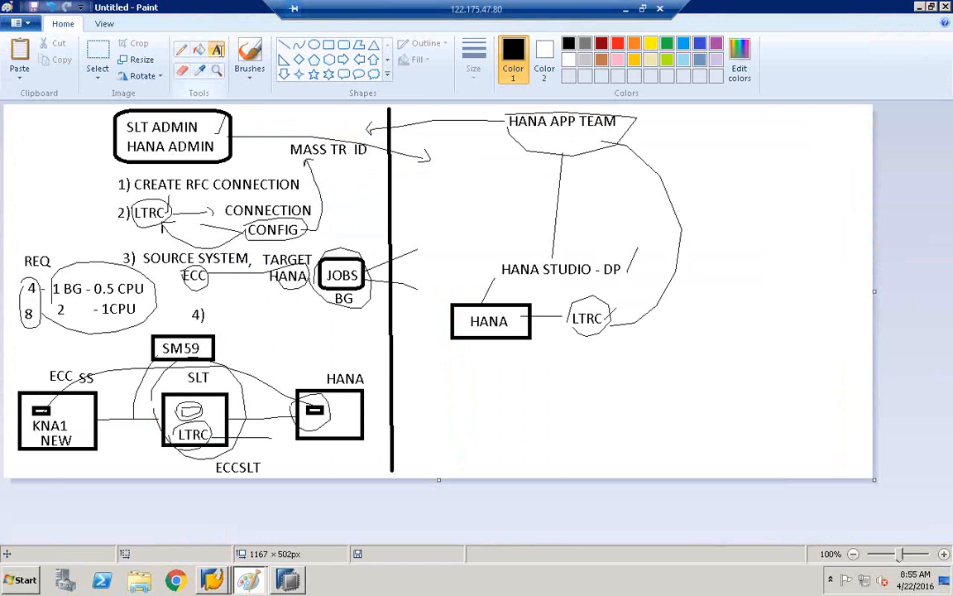
left_click(695, 248)
type("1) load")
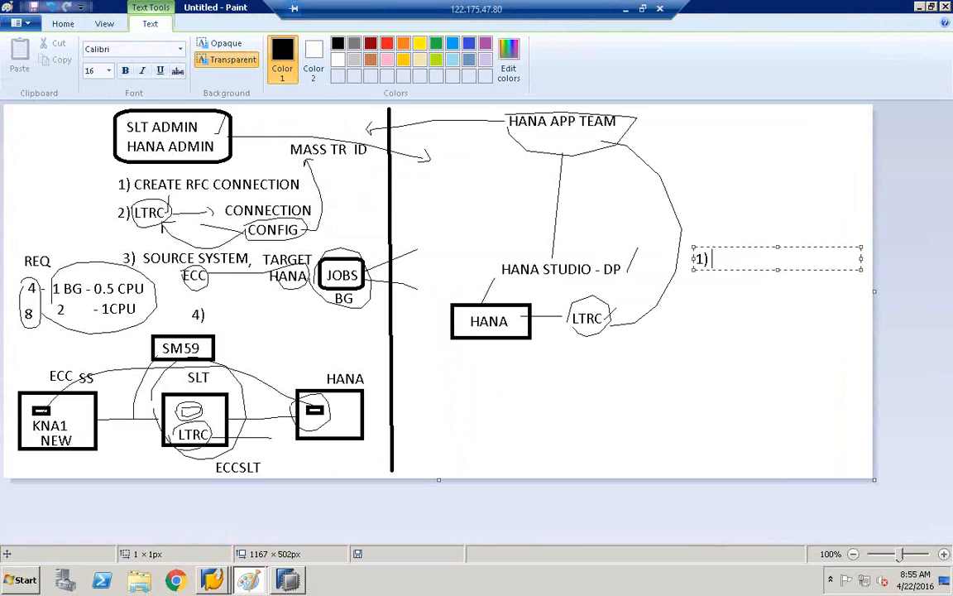
key("BackSpace")
key("BackSpace")
key("BackSpace")
key("BackSpace")
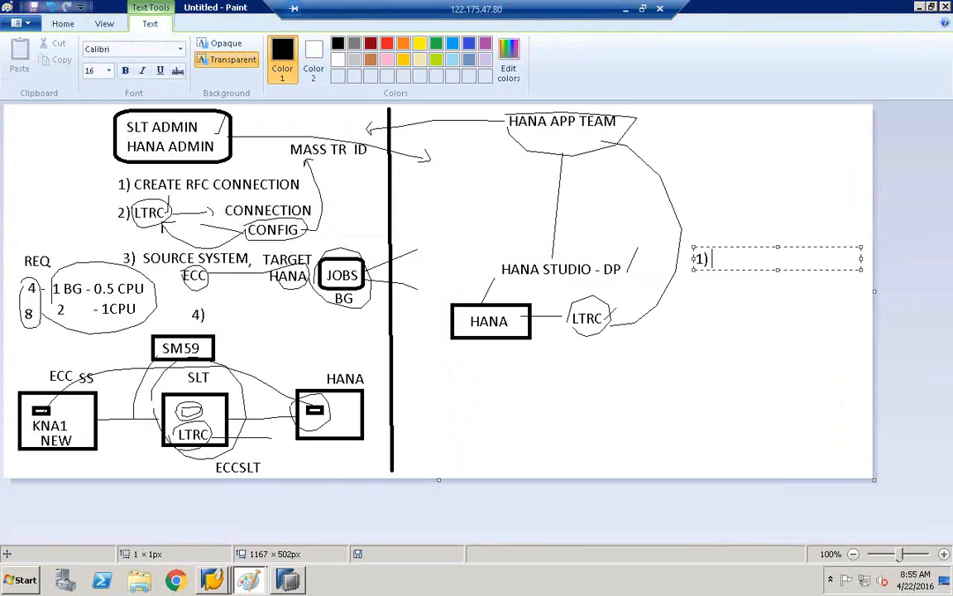